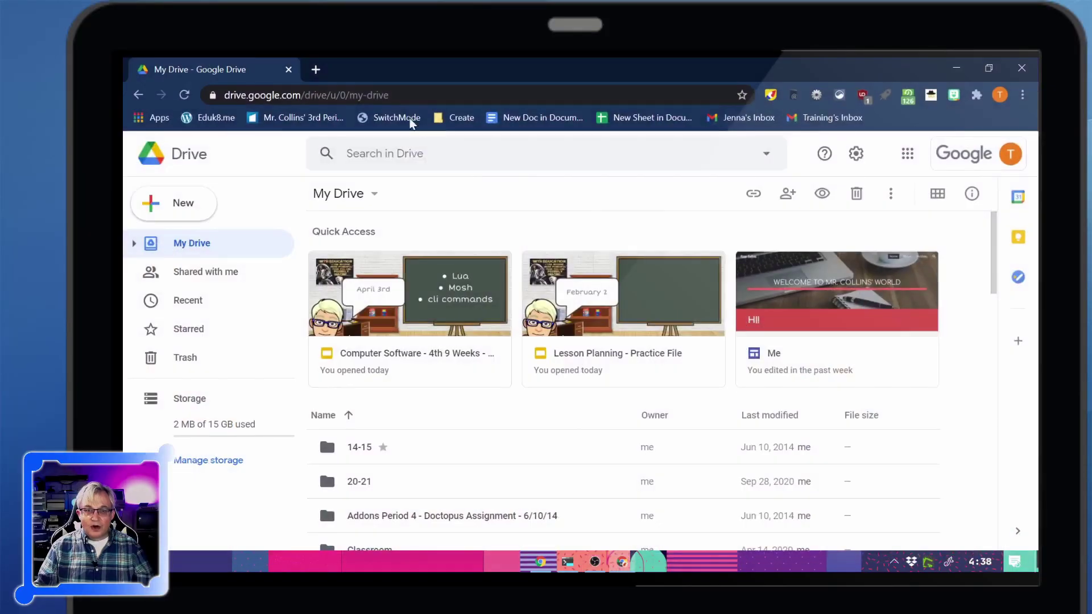
Start a blank form at forms.new and title it Entry Ticket
{"action": "left_click", "coordinate": [316, 70]}
{"action": "type", "text": "forms.ne"}
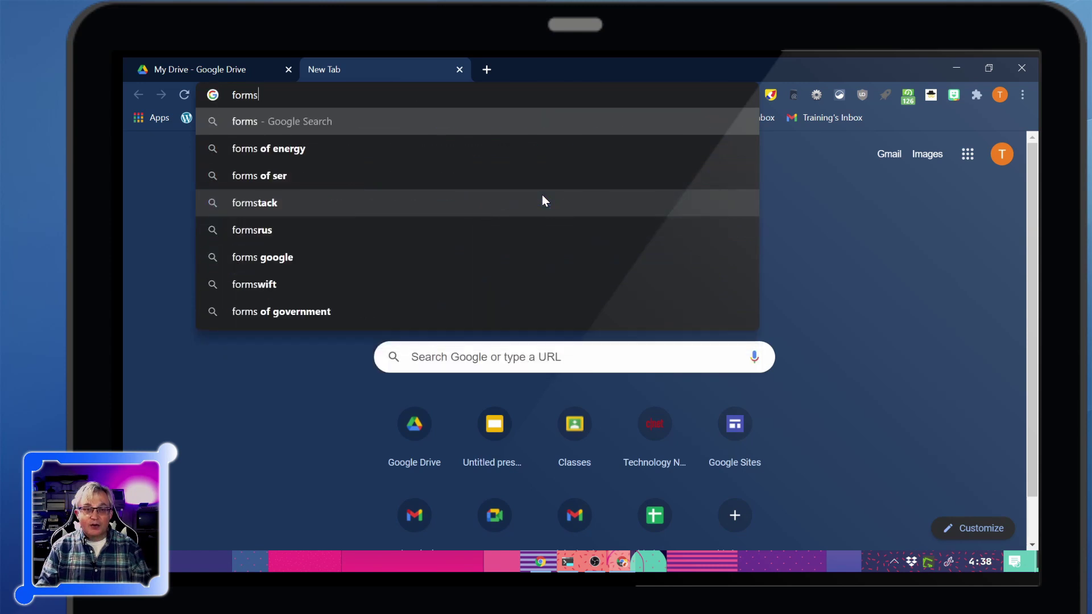
{"action": "type", "text": "w"}
{"action": "key", "text": "Return"}
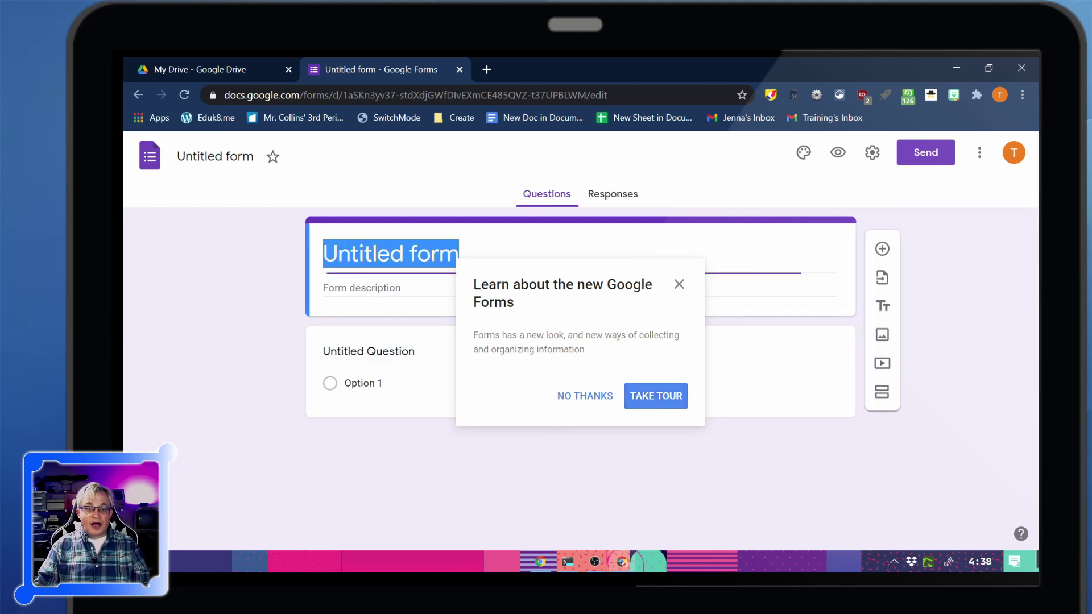
{"action": "left_click", "coordinate": [594, 398]}
{"action": "type", "text": "Entry Ticket"}
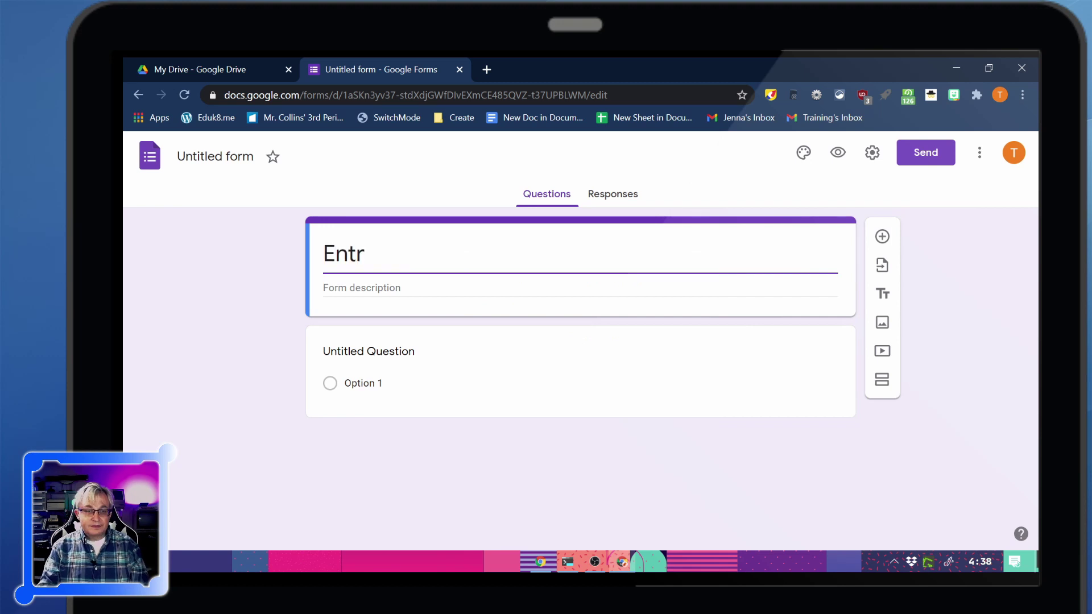
Title the first question Question 1 and give it choices A, B, C, D and E
{"action": "left_click", "coordinate": [609, 336]}
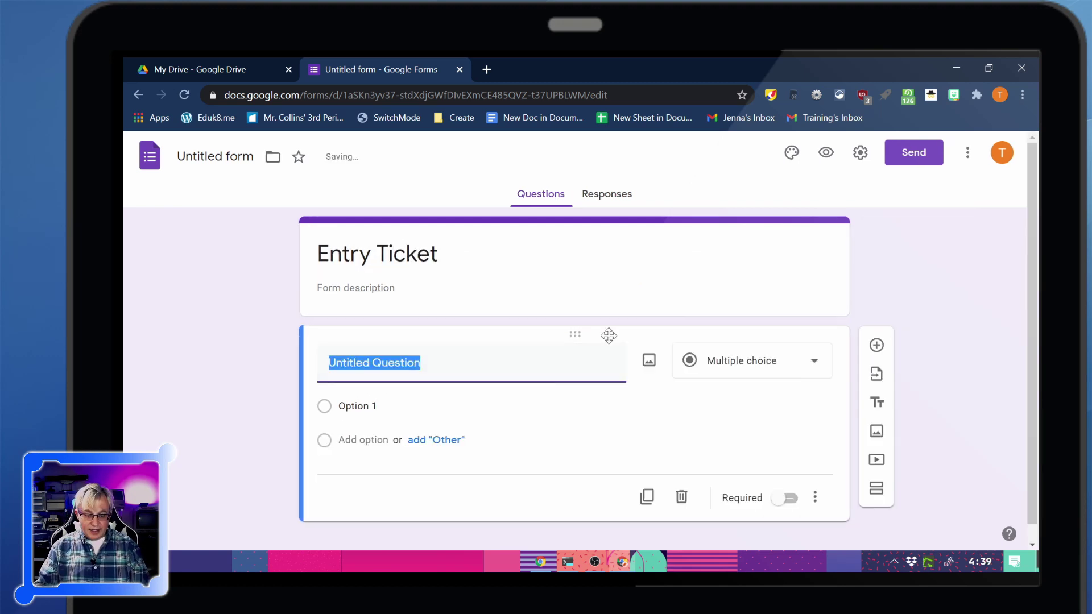
{"action": "type", "text": "Question 1"}
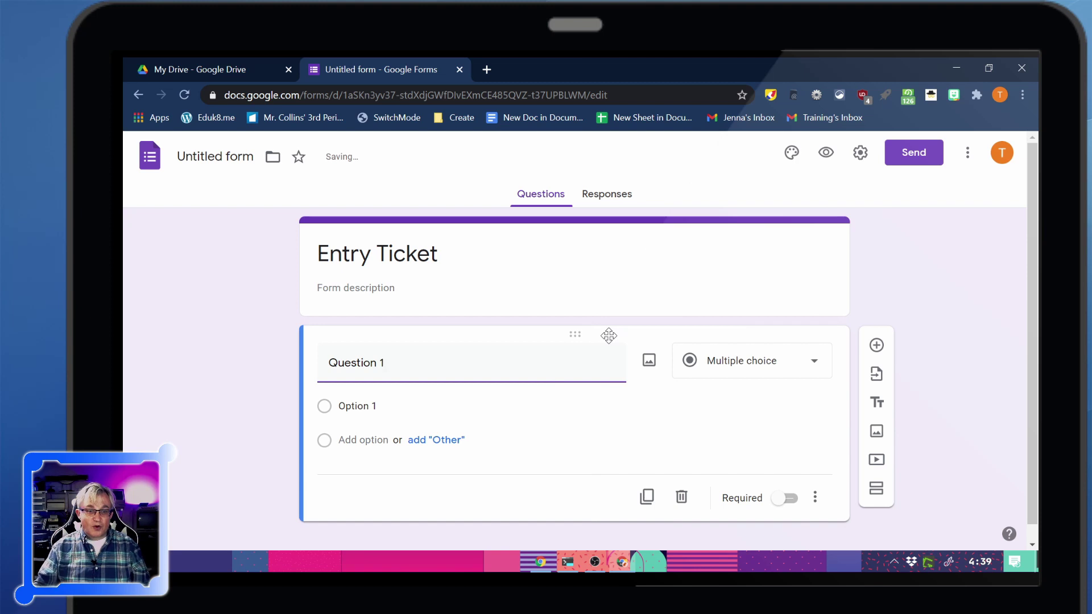
{"action": "key", "text": "Return"}
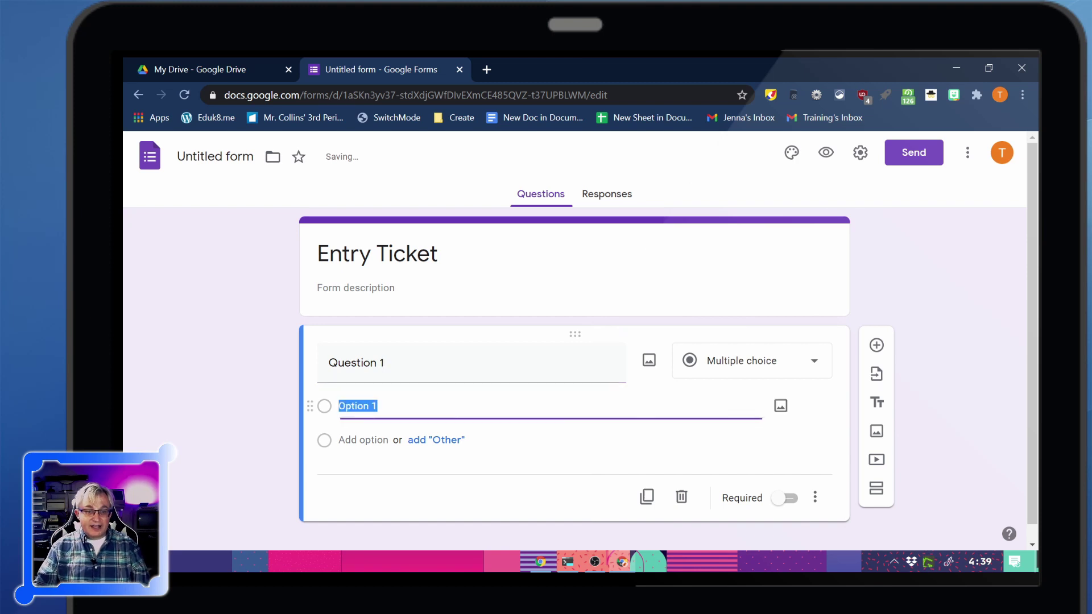
{"action": "type", "text": "A"}
{"action": "key", "text": "Return"}
{"action": "type", "text": "B"}
{"action": "key", "text": "Return"}
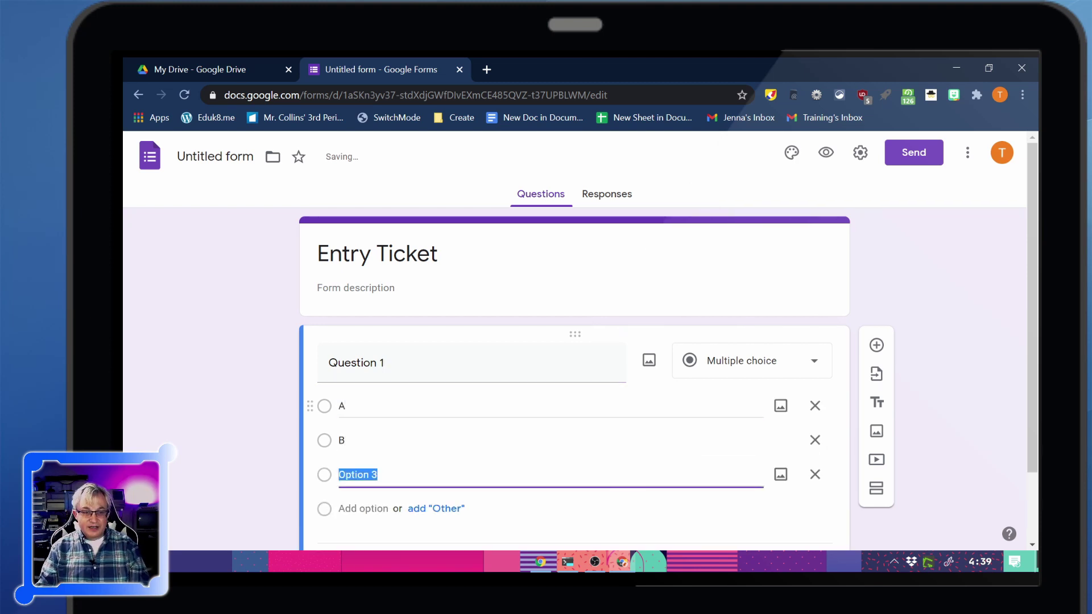
{"action": "type", "text": "C"}
{"action": "key", "text": "Return"}
{"action": "type", "text": "D"}
{"action": "key", "text": "Return"}
{"action": "type", "text": "E"}
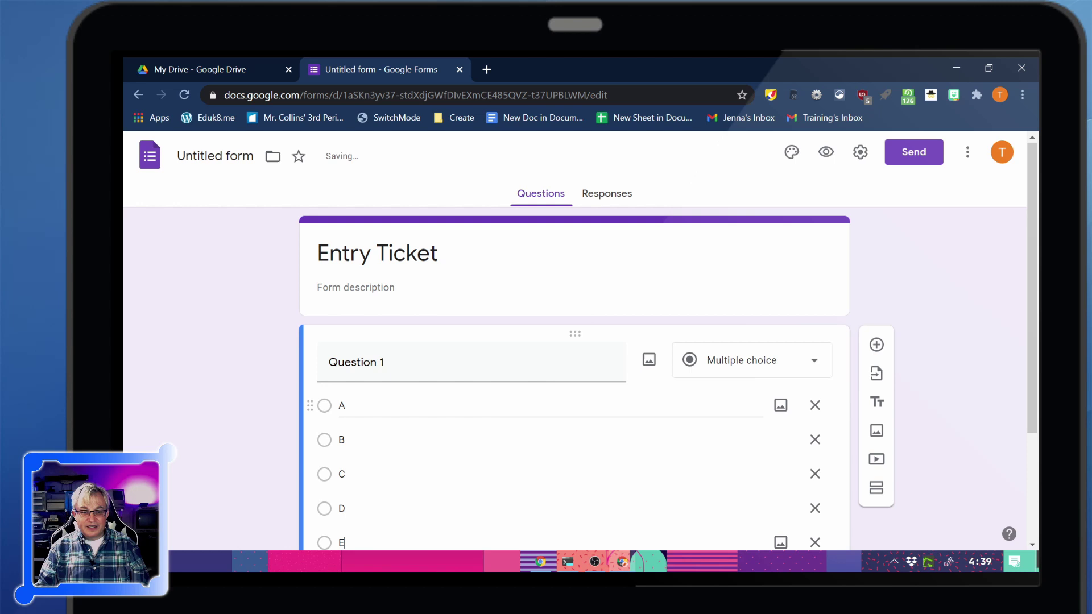
{"action": "scroll", "coordinate": [964, 332], "scroll_direction": "down", "scroll_amount": 2}
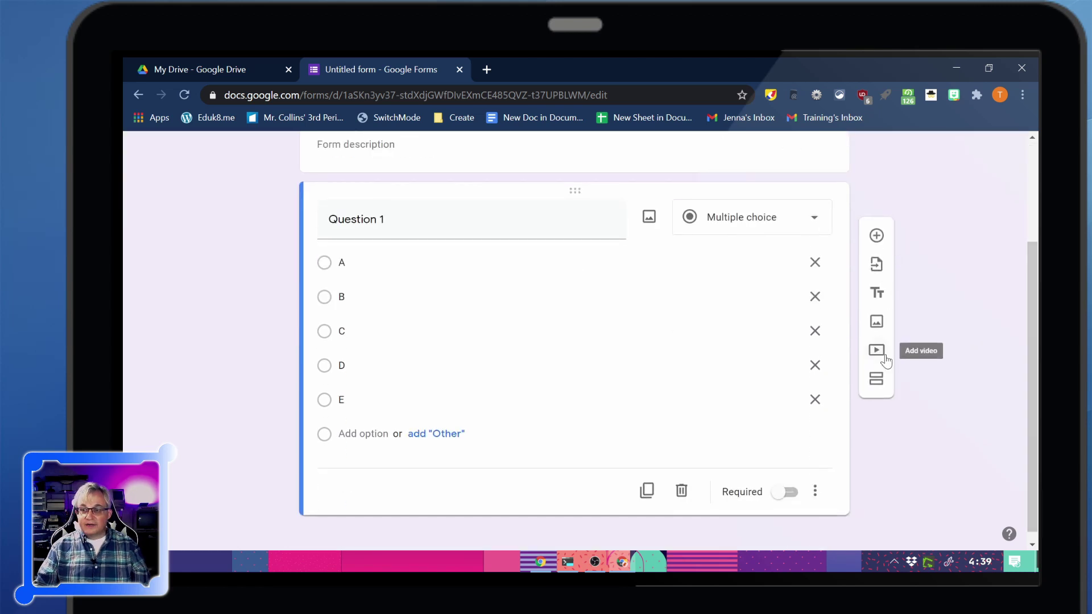
Duplicate Question 1 and renumber the copy as Question 2
{"action": "left_click", "coordinate": [647, 491]}
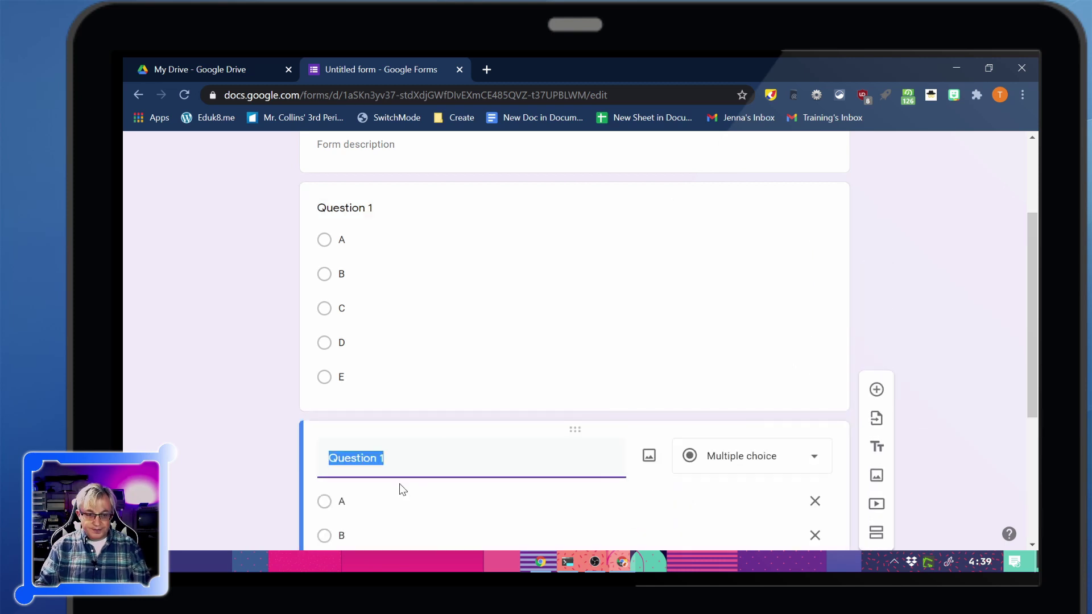
{"action": "key", "text": "Right"}
{"action": "scroll", "coordinate": [827, 294], "scroll_direction": "down", "scroll_amount": 4}
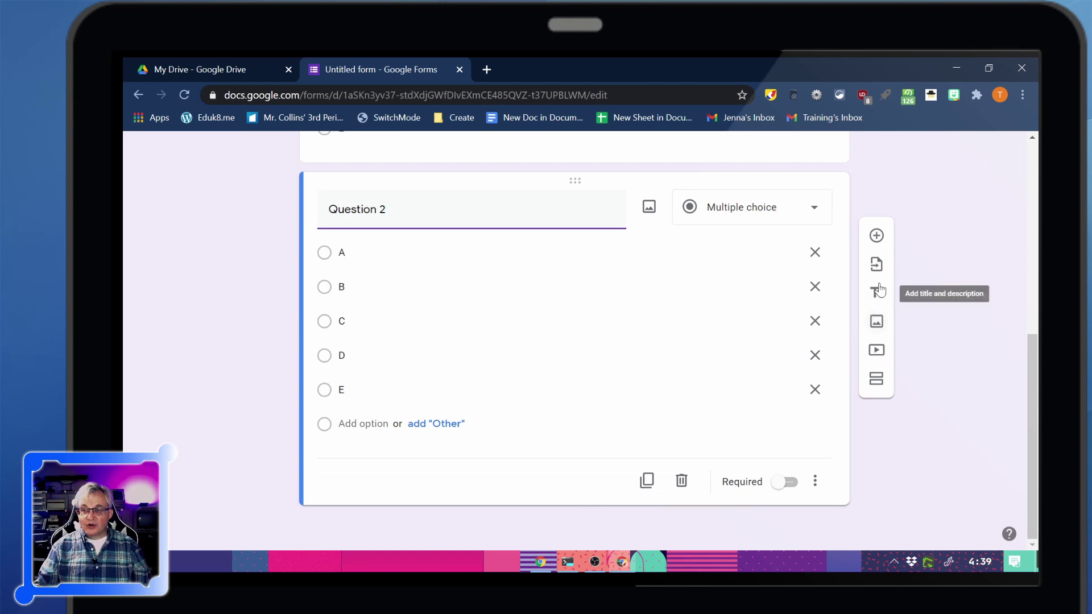
Add a paragraph-answer question below it titled Question 3
{"action": "left_click", "coordinate": [875, 236]}
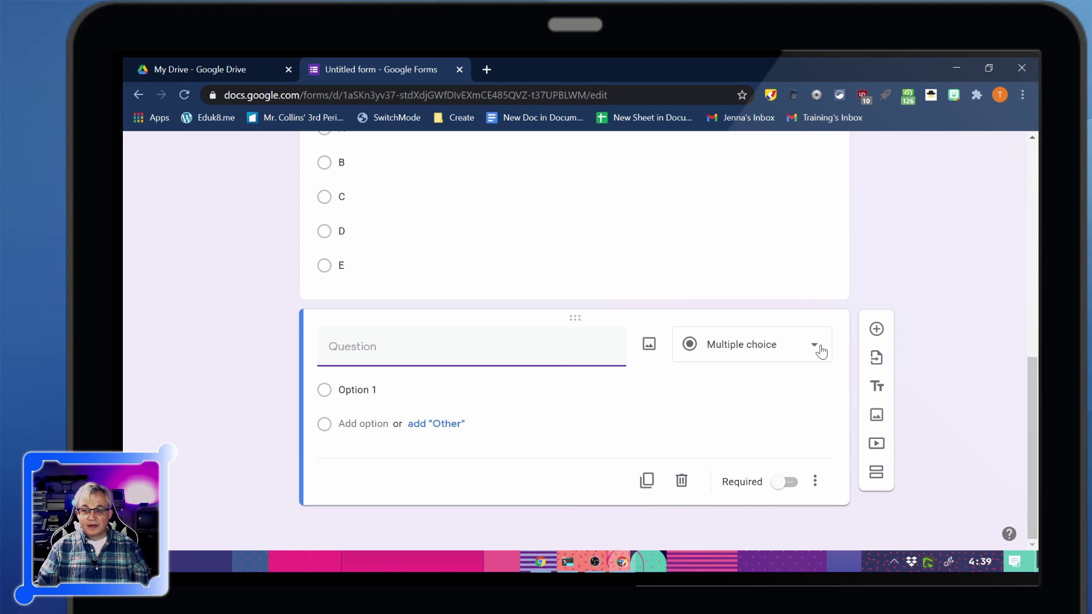
{"action": "left_click", "coordinate": [817, 346]}
{"action": "left_click", "coordinate": [739, 209]}
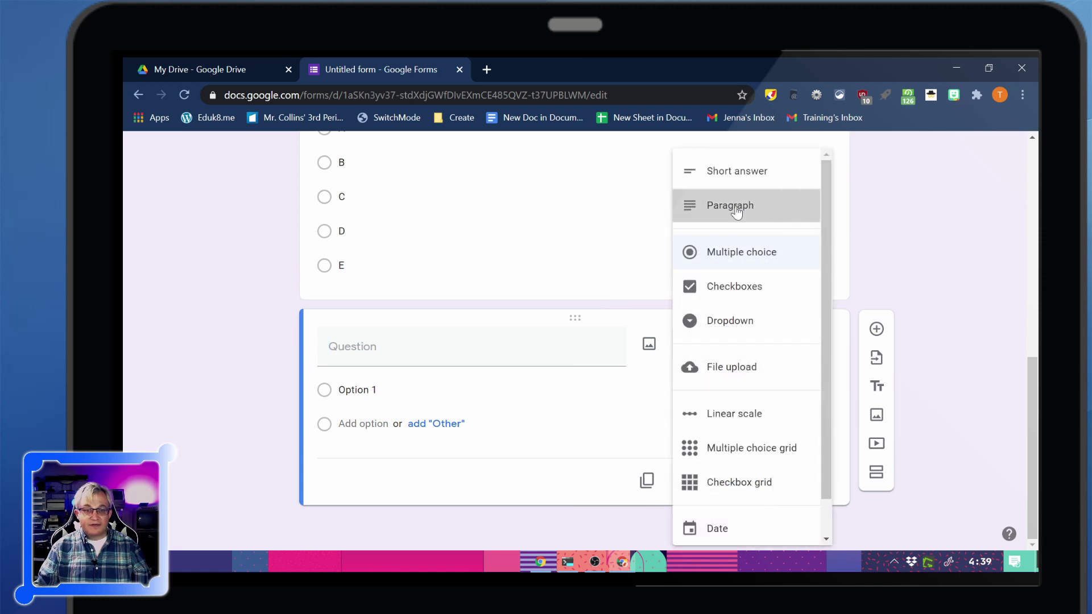
{"action": "left_click", "coordinate": [356, 375]}
{"action": "type", "text": "Question 3"}
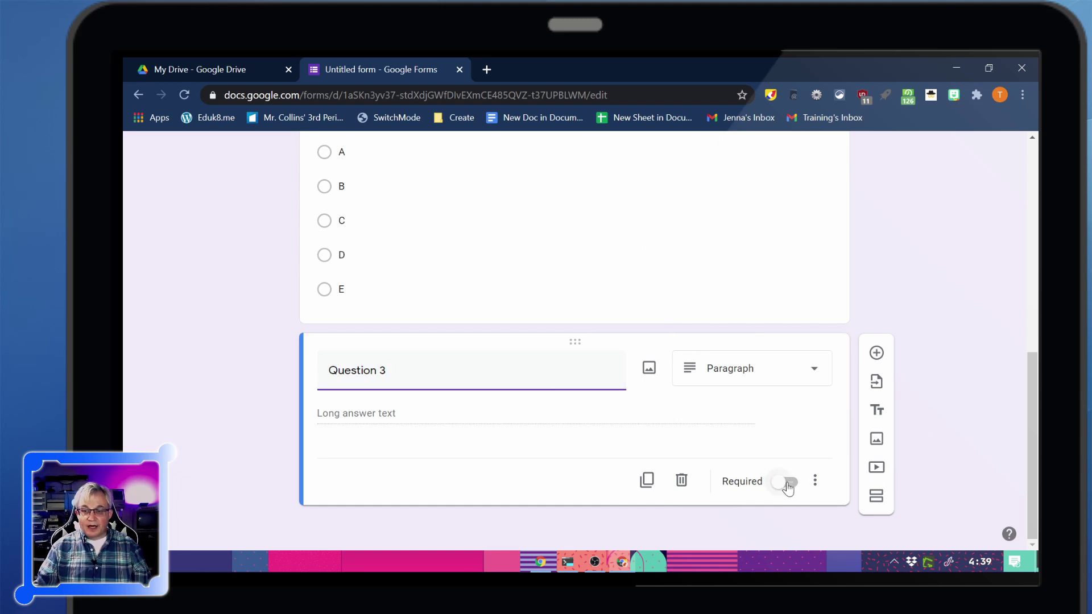
{"action": "scroll", "coordinate": [785, 483], "scroll_direction": "up", "scroll_amount": 3}
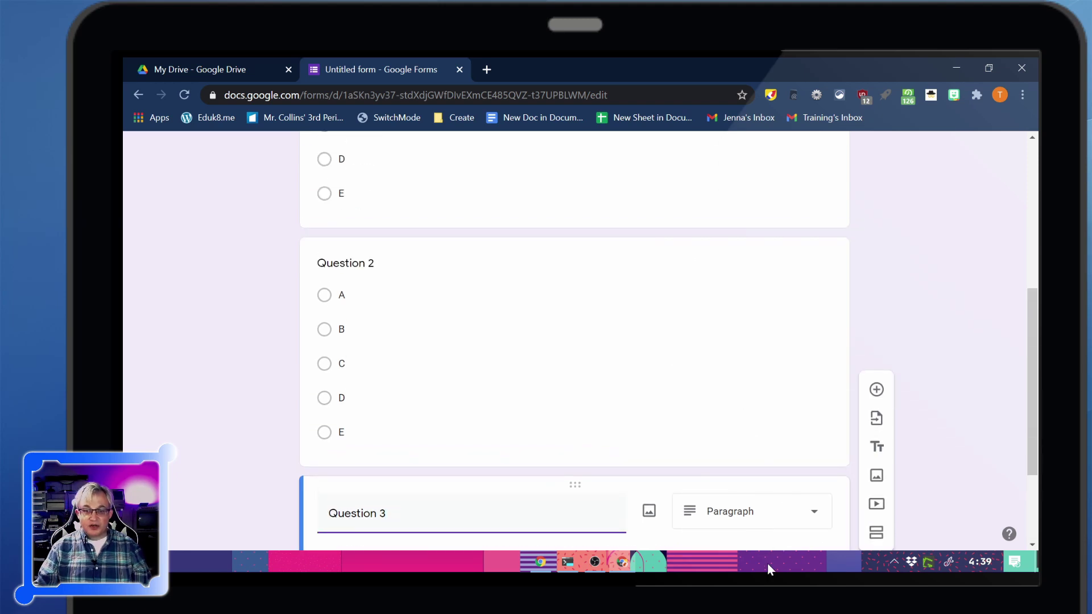
{"action": "scroll", "coordinate": [760, 483], "scroll_direction": "down", "scroll_amount": 3}
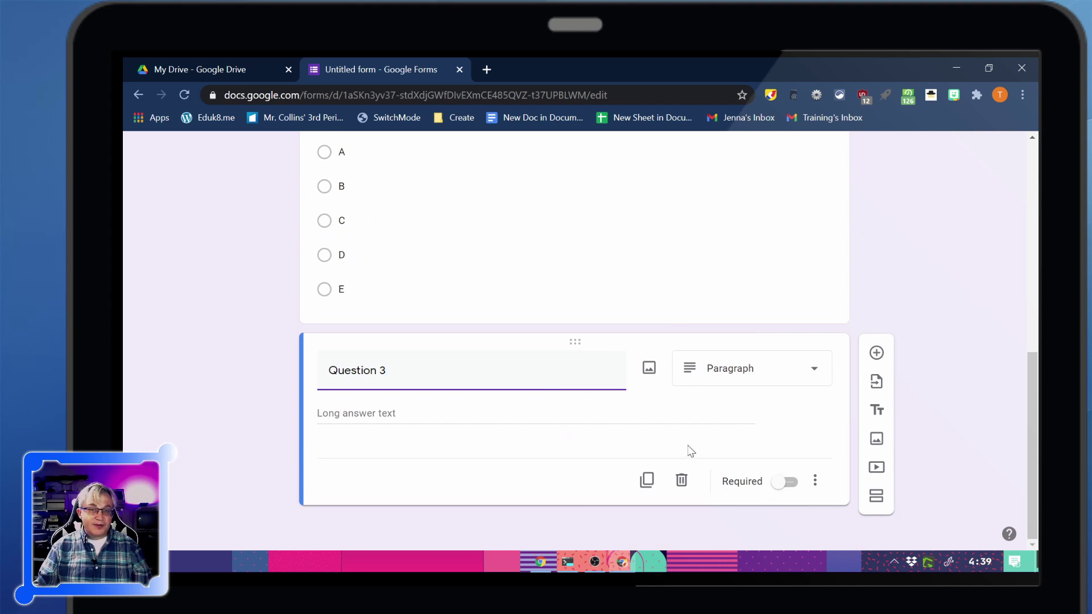
{"action": "scroll", "coordinate": [631, 402], "scroll_direction": "up", "scroll_amount": 10}
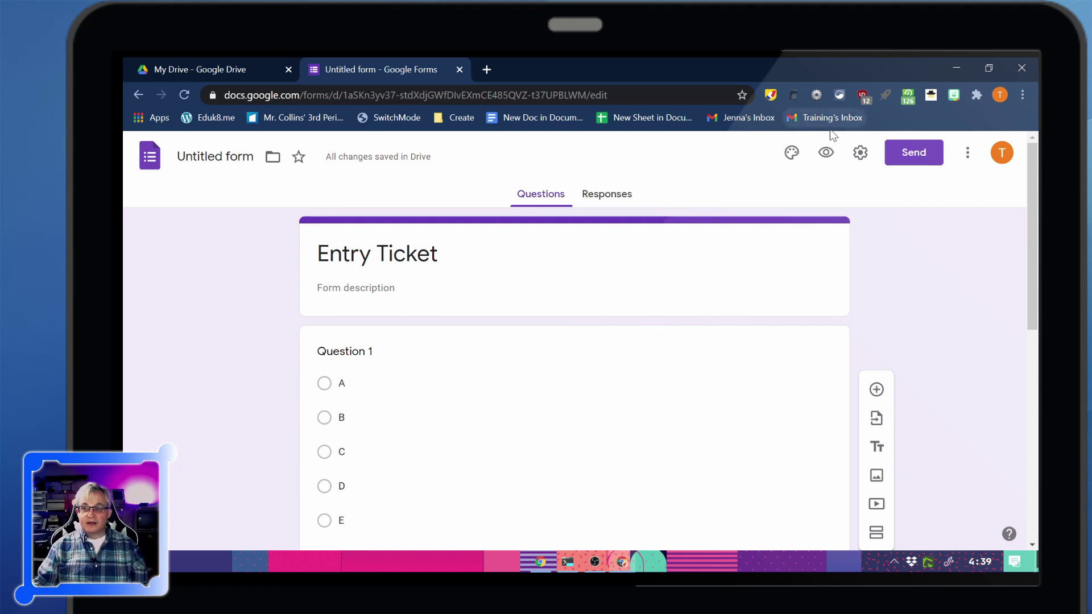
Preview the Entry Ticket form and try the Question 3 answer field
{"action": "left_click", "coordinate": [826, 152]}
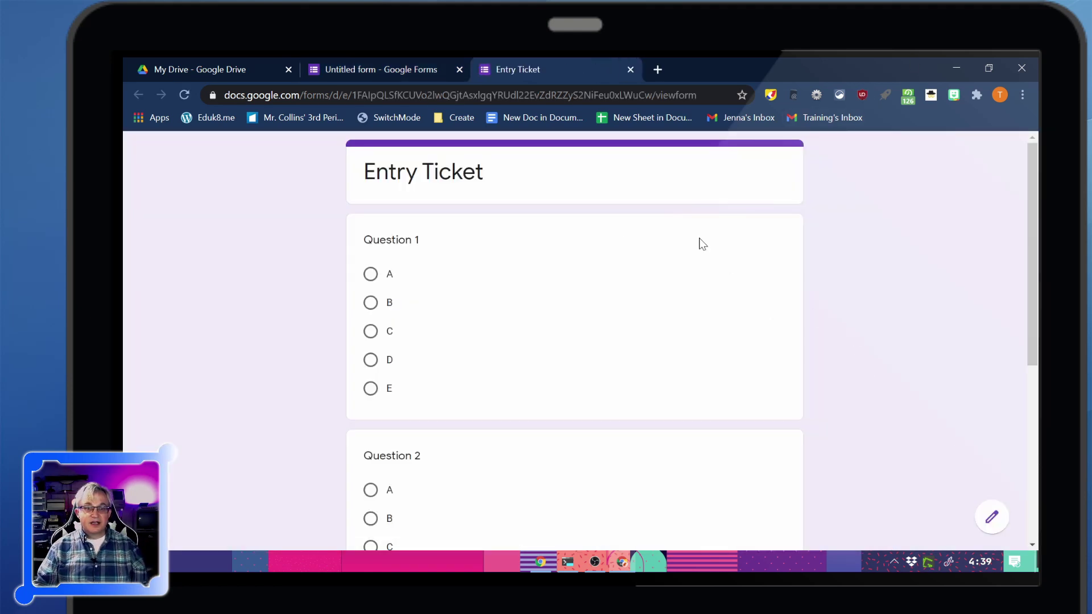
{"action": "scroll", "coordinate": [407, 258], "scroll_direction": "down", "scroll_amount": 3}
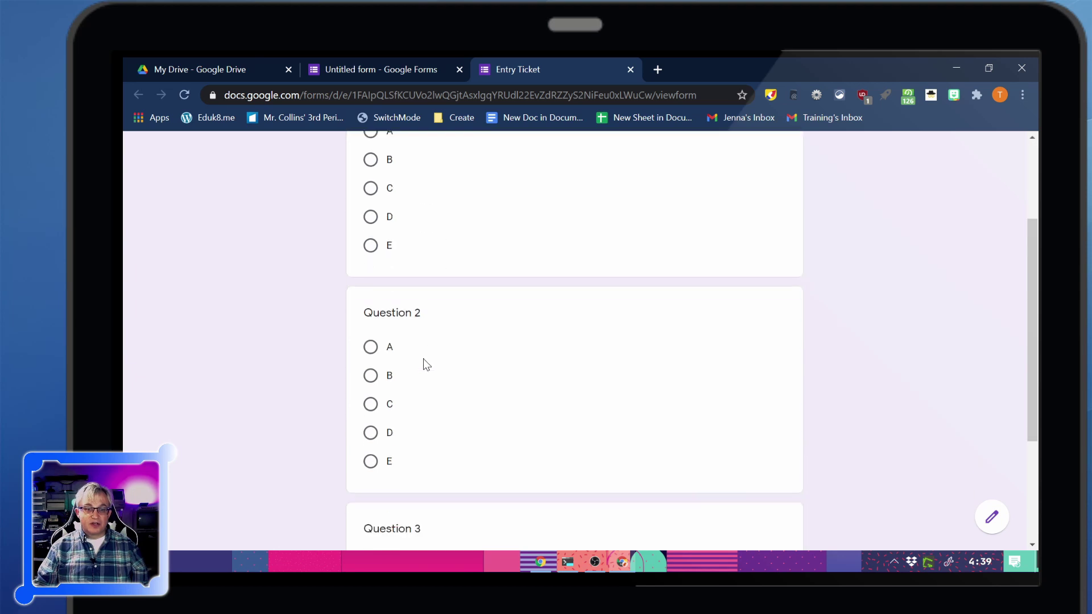
{"action": "scroll", "coordinate": [421, 475], "scroll_direction": "down", "scroll_amount": 3}
{"action": "left_click", "coordinate": [446, 423]}
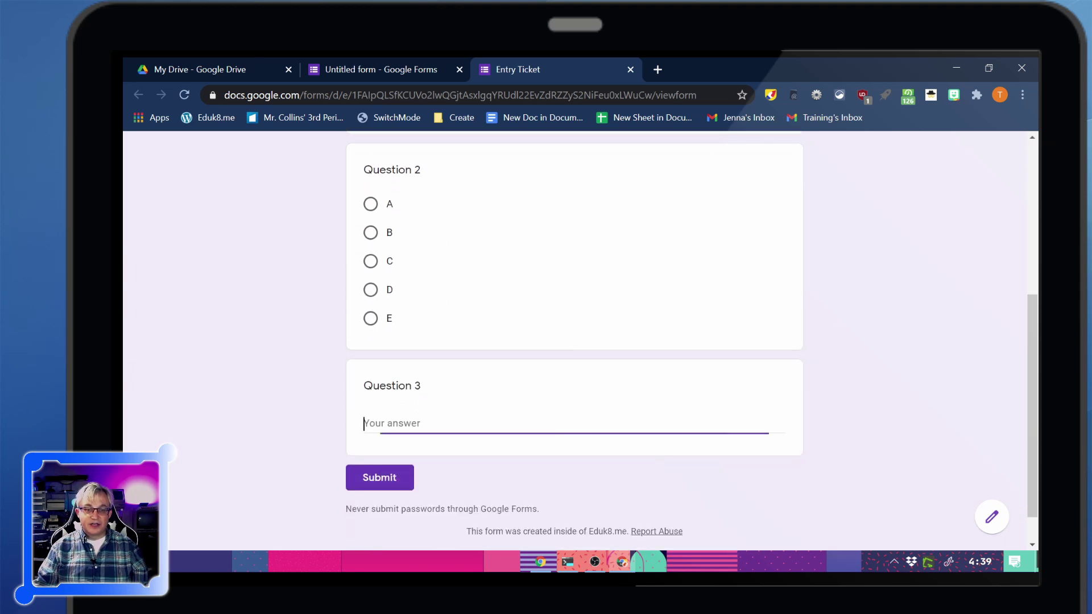
{"action": "scroll", "coordinate": [465, 338], "scroll_direction": "up", "scroll_amount": 6}
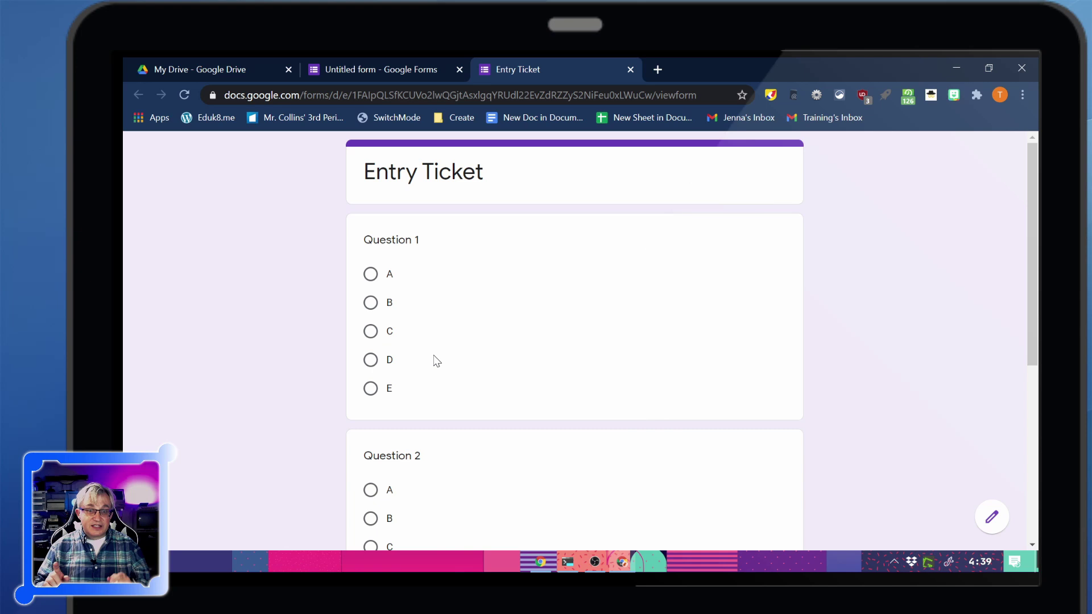
Create a new presentation with the Title and two columns layout and Simple Dark theme
{"action": "left_click", "coordinate": [658, 69]}
{"action": "type", "text": "slides.new"}
{"action": "key", "text": "Return"}
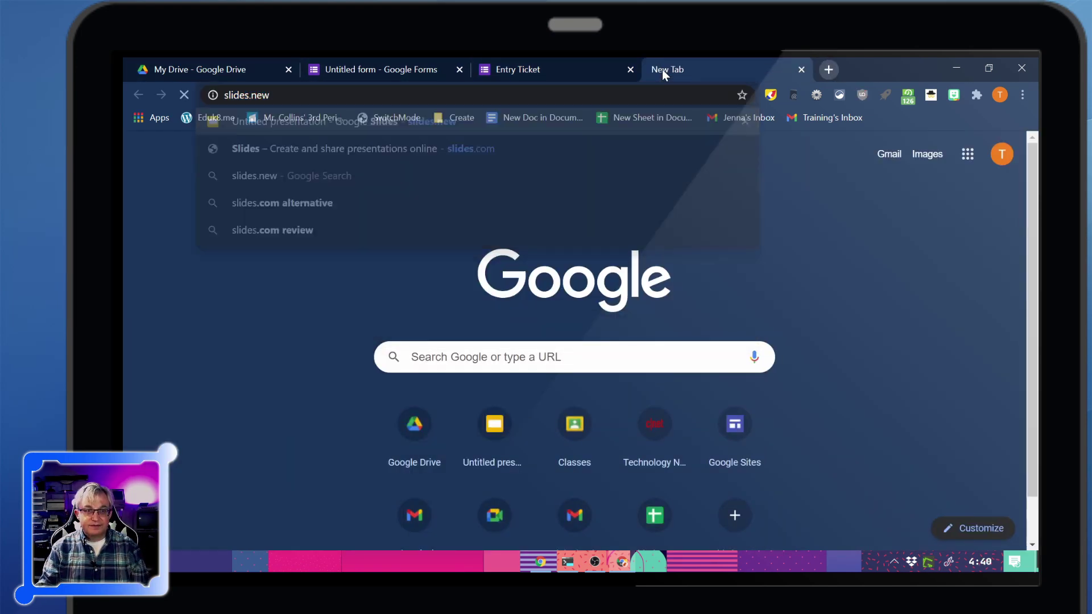
{"action": "right_click", "coordinate": [223, 239]}
{"action": "mouse_move", "coordinate": [349, 442]}
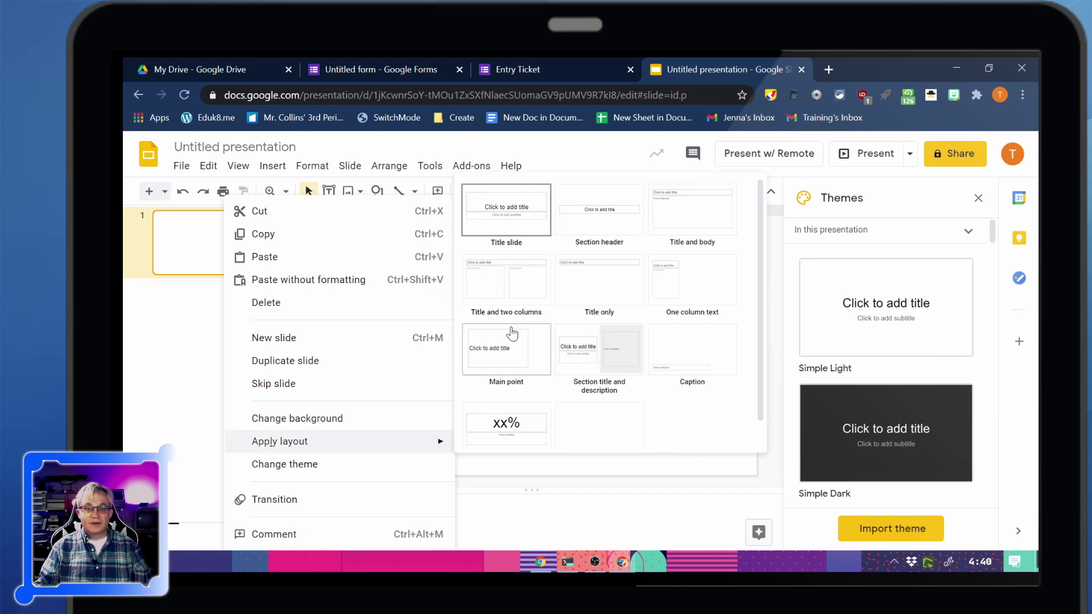
{"action": "left_click", "coordinate": [506, 280]}
{"action": "scroll", "coordinate": [907, 444], "scroll_direction": "down", "scroll_amount": 5}
{"action": "left_click", "coordinate": [907, 444]}
{"action": "scroll", "coordinate": [907, 444], "scroll_direction": "up", "scroll_amount": 5}
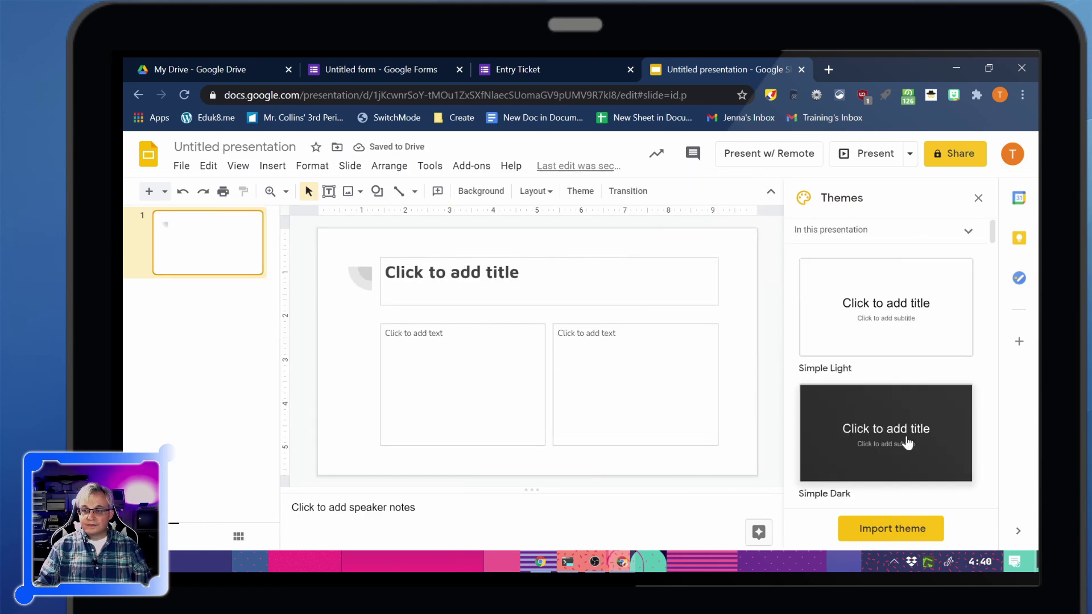
{"action": "left_click", "coordinate": [907, 444]}
{"action": "left_click", "coordinate": [978, 198]}
Title the slide Entry Ticket and turn the left text box into three narrow columns
{"action": "left_click", "coordinate": [569, 263]}
{"action": "type", "text": "Entry Ticket"}
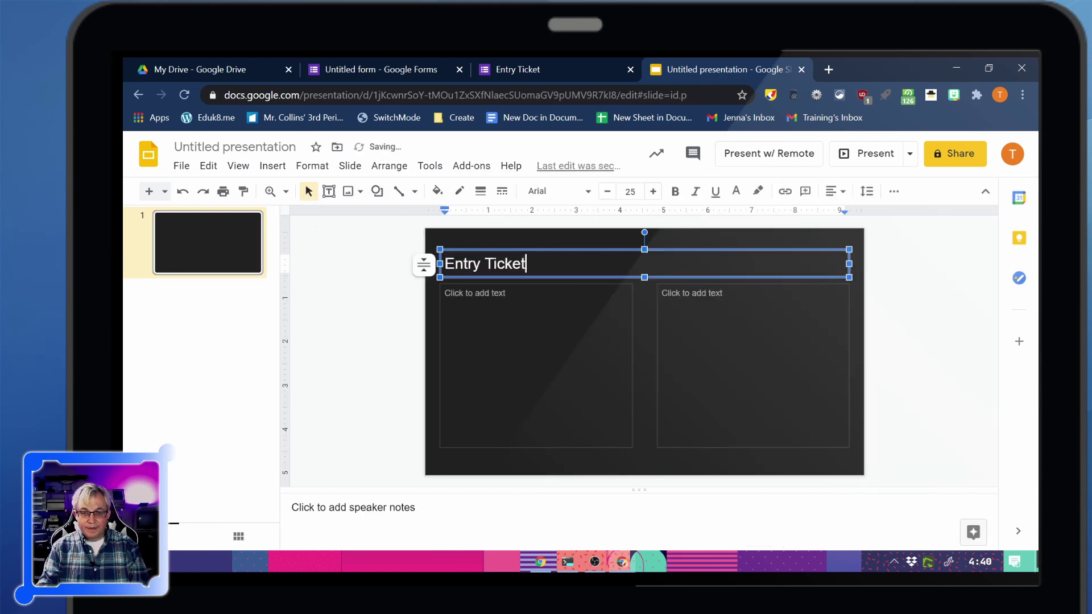
{"action": "left_click", "coordinate": [630, 364]}
{"action": "left_click_drag", "start_coordinate": [630, 364], "coordinate": [559, 364]}
{"action": "left_click", "coordinate": [736, 279]}
{"action": "left_click_drag", "start_coordinate": [736, 279], "coordinate": [654, 285]}
{"action": "key", "text": "Delete"}
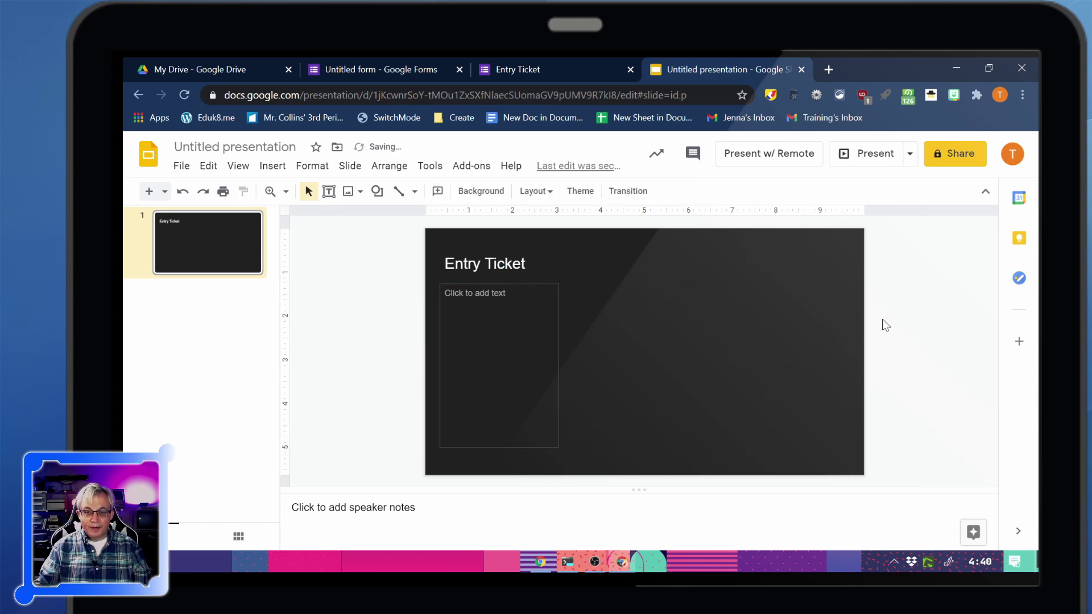
{"action": "left_click", "coordinate": [518, 285]}
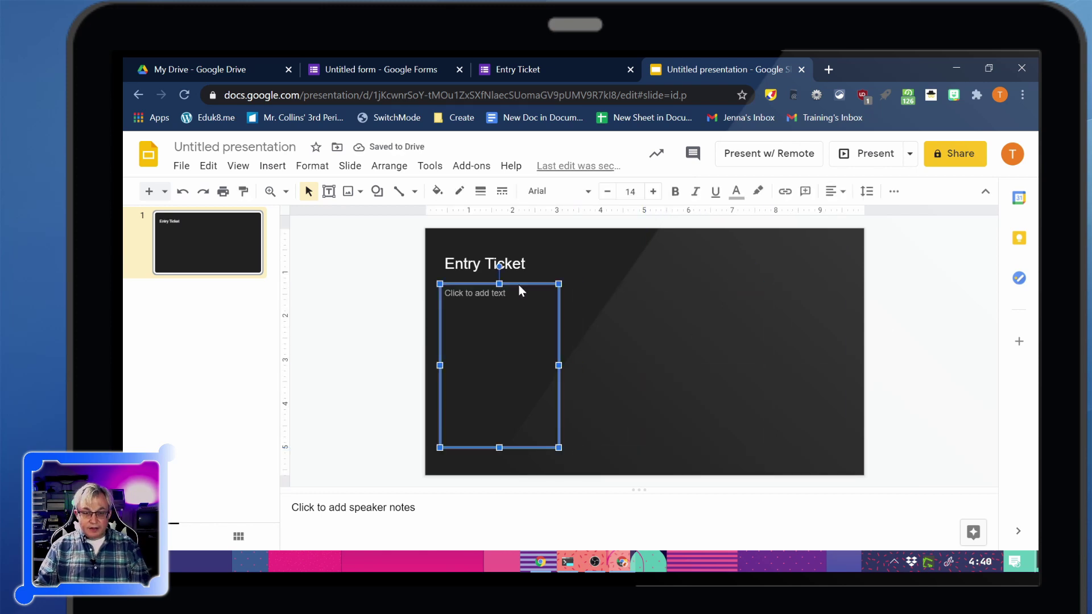
{"action": "key", "text": "ctrl+d"}
{"action": "left_click_drag", "start_coordinate": [536, 292], "coordinate": [812, 285]}
{"action": "key", "text": "ctrl+d"}
Distribute the three text columns evenly across the slide, nudged slightly right
{"action": "left_click", "coordinate": [651, 284]}
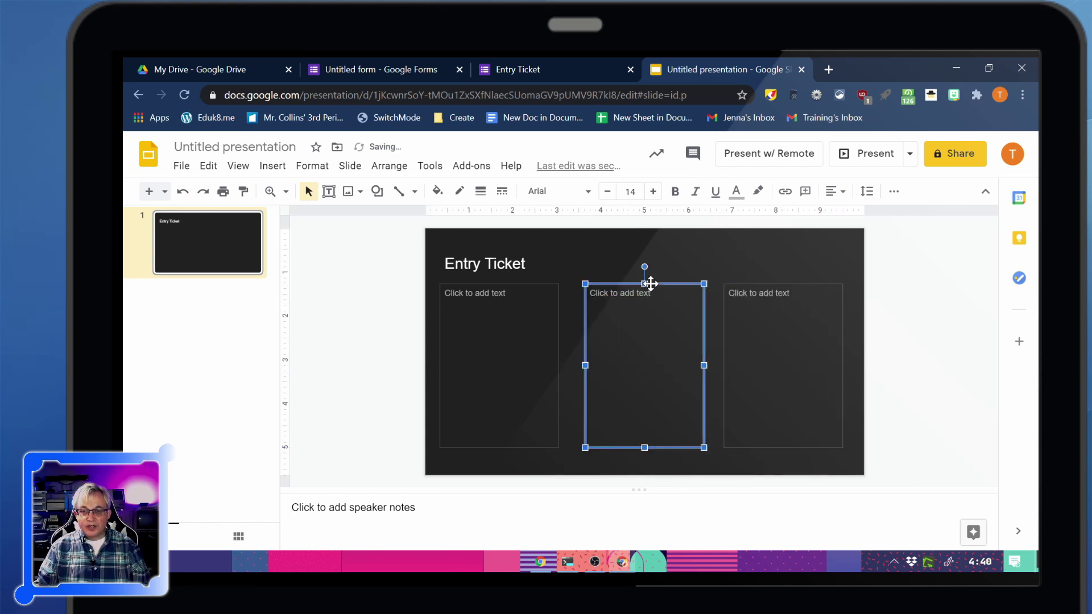
{"action": "left_click", "coordinate": [745, 284], "text": "shift"}
{"action": "left_click", "coordinate": [529, 284], "text": "shift"}
{"action": "left_click", "coordinate": [389, 166]}
{"action": "mouse_move", "coordinate": [455, 249]}
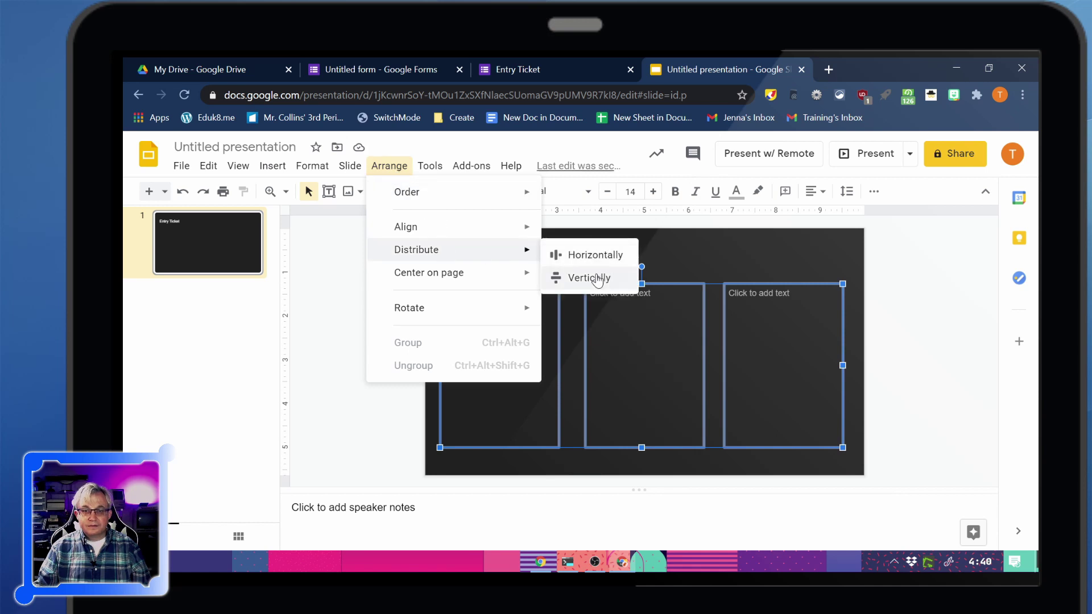
{"action": "left_click", "coordinate": [592, 254]}
{"action": "left_click", "coordinate": [389, 165]}
{"action": "mouse_move", "coordinate": [433, 226]}
{"action": "left_click", "coordinate": [578, 253]}
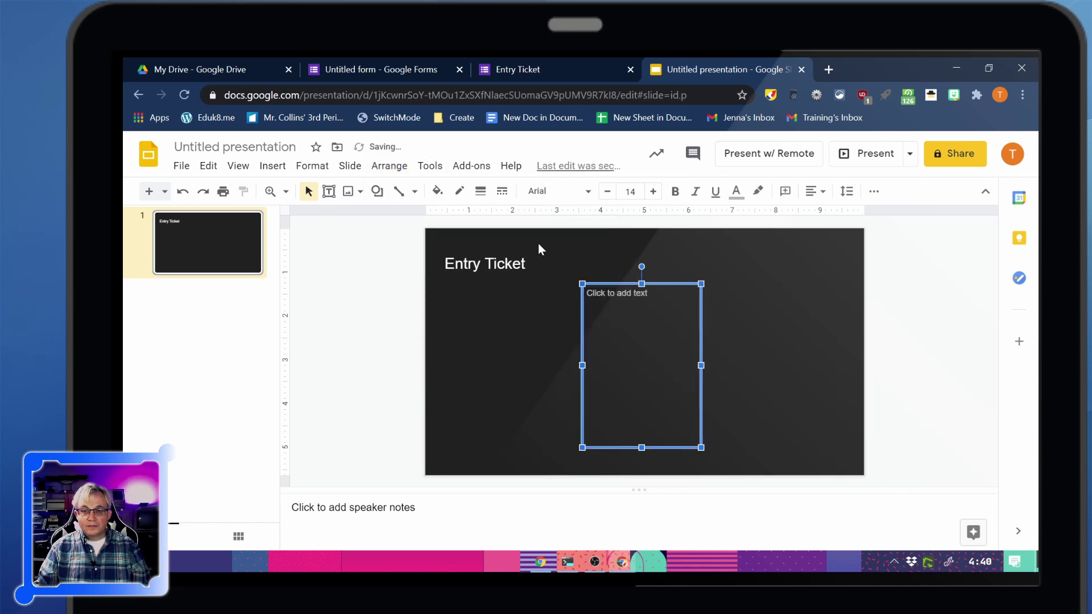
{"action": "key", "text": "ctrl+z"}
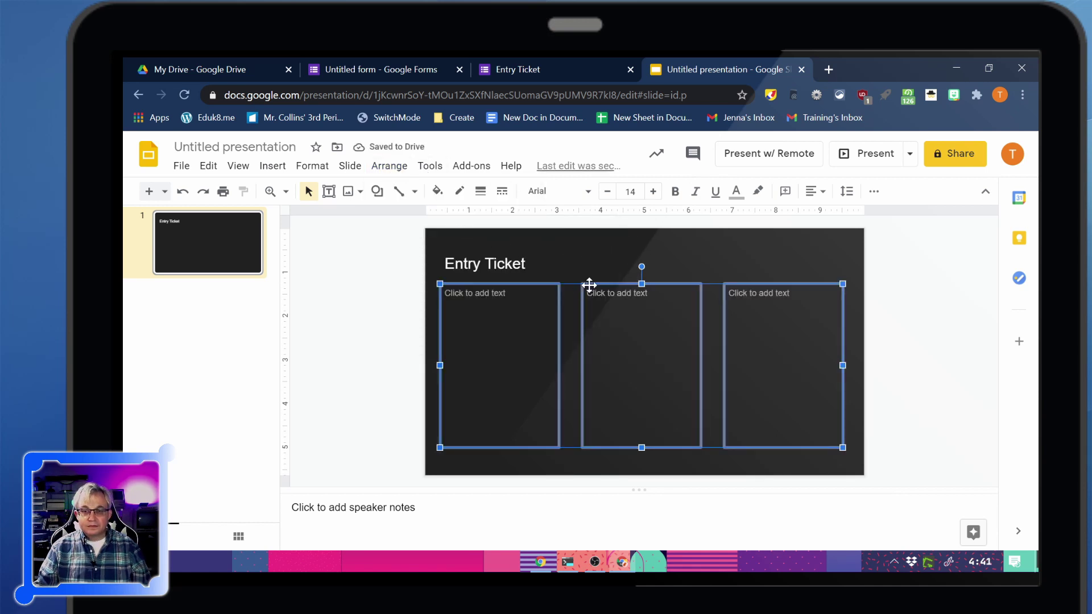
{"action": "left_click_drag", "start_coordinate": [592, 285], "coordinate": [599, 284]}
Remove a trial 'Q.1.' label from the first column and realign the middle column
{"action": "left_click", "coordinate": [455, 296]}
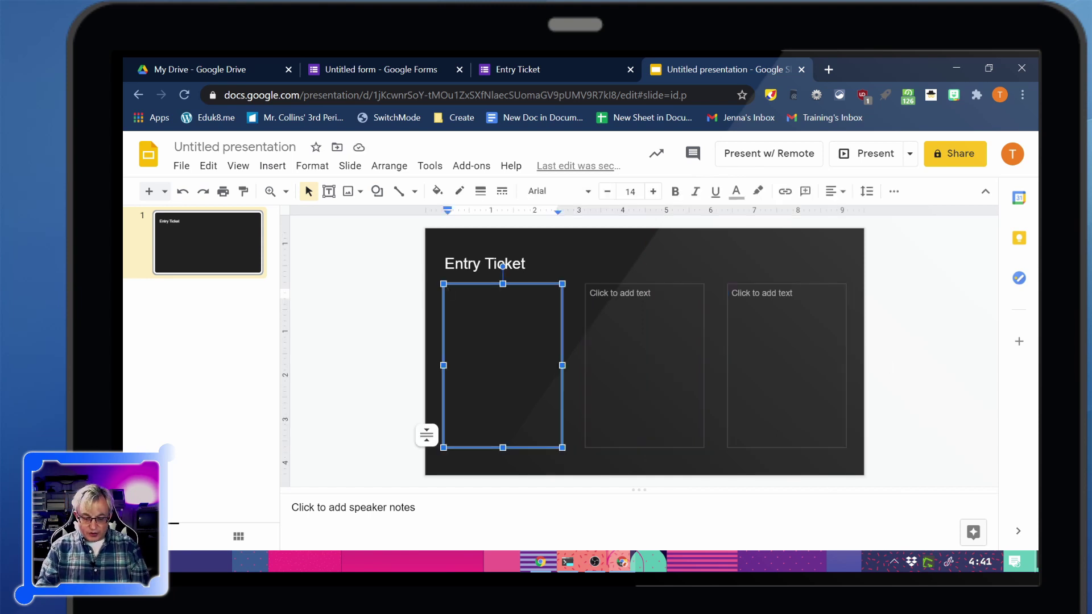
{"action": "type", "text": "Q.1"}
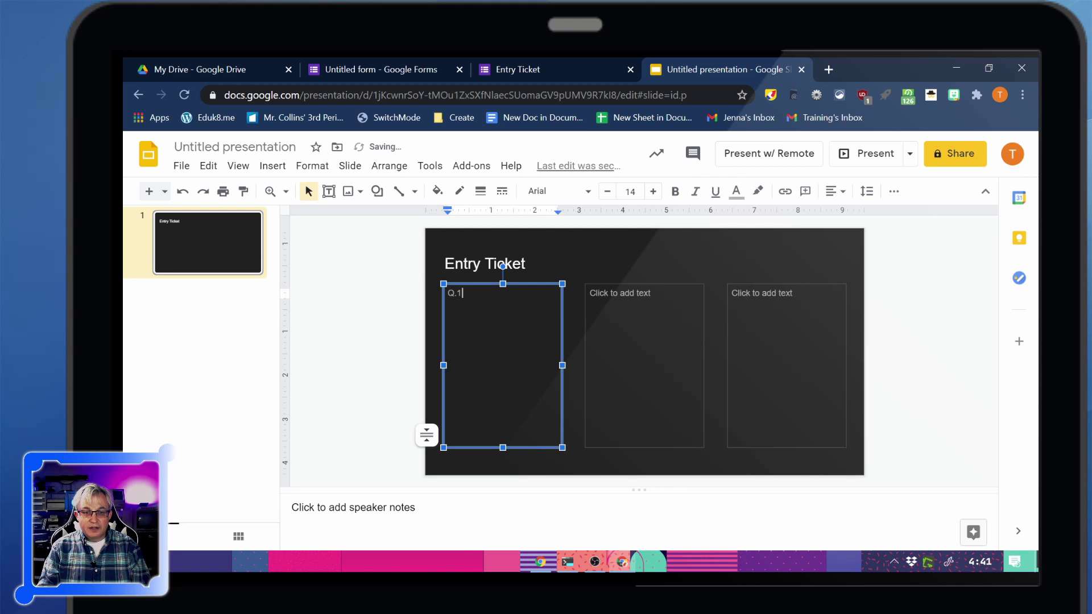
{"action": "type", "text": "."}
{"action": "key", "text": "BackSpace"}
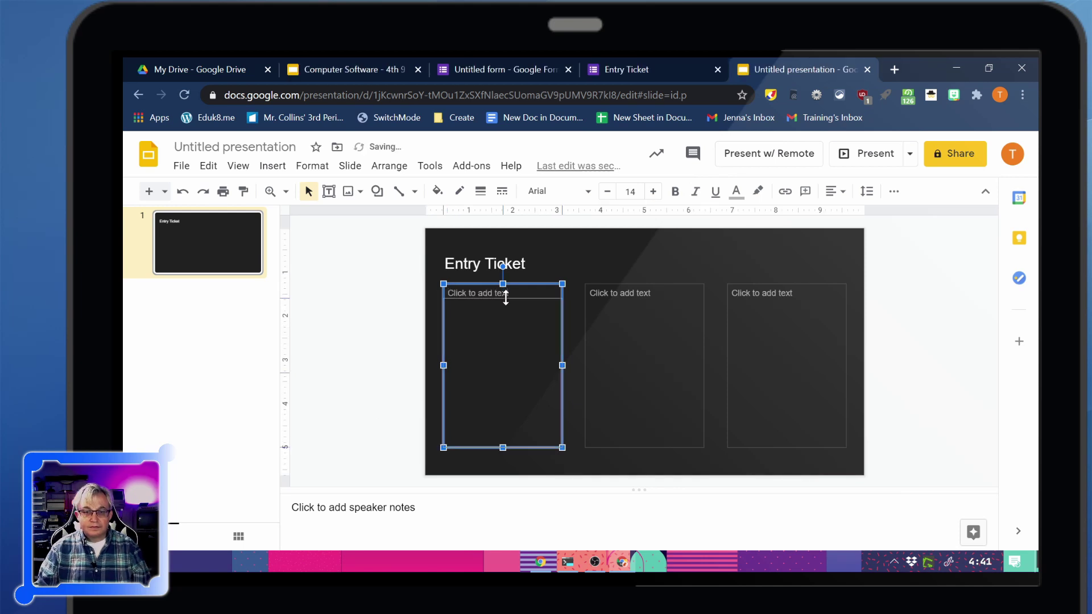
{"action": "left_click", "coordinate": [643, 292]}
{"action": "left_click_drag", "start_coordinate": [644, 295], "coordinate": [644, 305]}
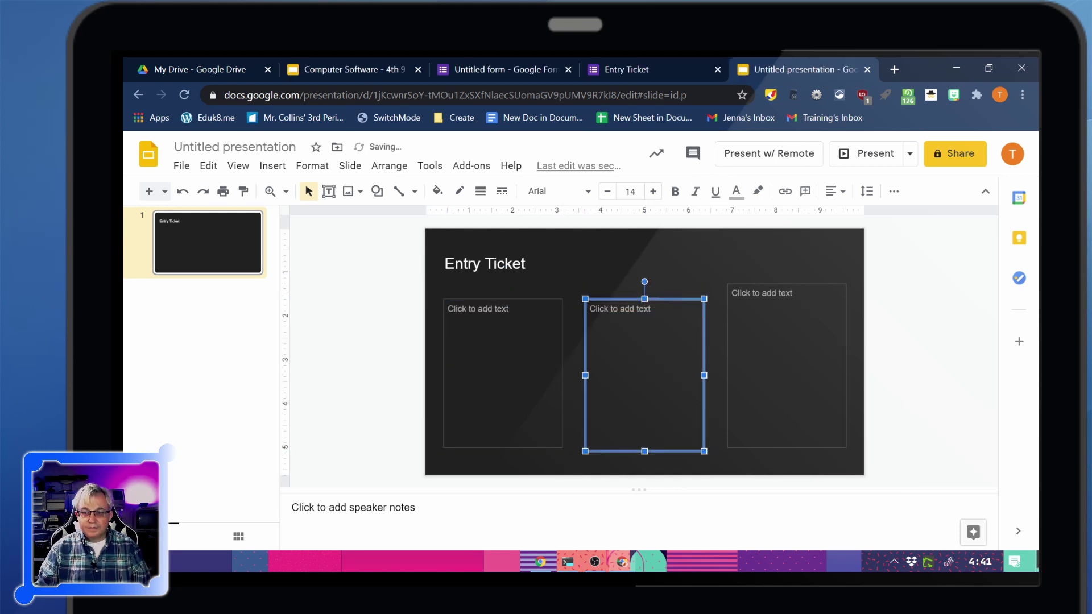
{"action": "left_click", "coordinate": [780, 293]}
Add a white, bold Question 1 heading box above the columns and duplicate it
{"action": "left_click", "coordinate": [329, 191]}
{"action": "mouse_move", "coordinate": [442, 280]}
{"action": "left_mouse_down"}
{"action": "mouse_move", "coordinate": [563, 298]}
{"action": "mouse_move", "coordinate": [697, 278]}
{"action": "mouse_move", "coordinate": [686, 274]}
{"action": "mouse_move", "coordinate": [817, 273]}
{"action": "left_mouse_up"}
{"action": "type", "text": "Question 1"}
{"action": "left_click", "coordinate": [736, 191]}
{"action": "left_click", "coordinate": [884, 217]}
{"action": "key", "text": "ctrl+b"}
{"action": "key", "text": "ctrl+d"}
{"action": "key", "text": "ctrl+d"}
Change the copied headings to Question 2 and Question 3
{"action": "double_click", "coordinate": [630, 286]}
{"action": "type", "text": "2"}
{"action": "double_click", "coordinate": [771, 287]}
{"action": "type", "text": "3"}
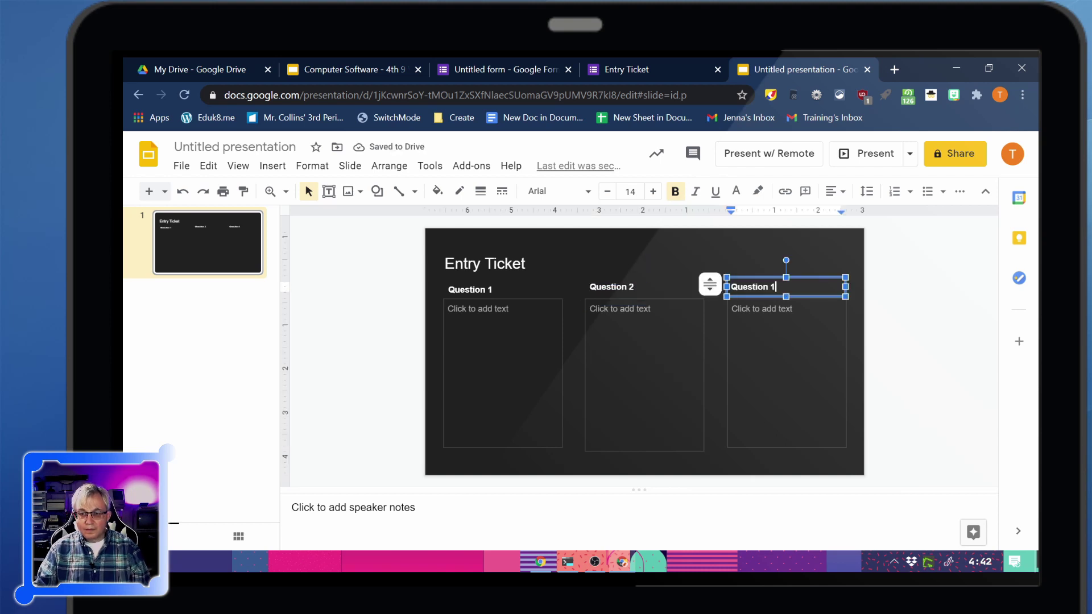
Space the three headings evenly across the slide and select the first column's body box
{"action": "left_click", "coordinate": [648, 281], "text": "shift"}
{"action": "left_click", "coordinate": [489, 288], "text": "shift"}
{"action": "left_click", "coordinate": [389, 165]}
{"action": "left_click", "coordinate": [914, 313]}
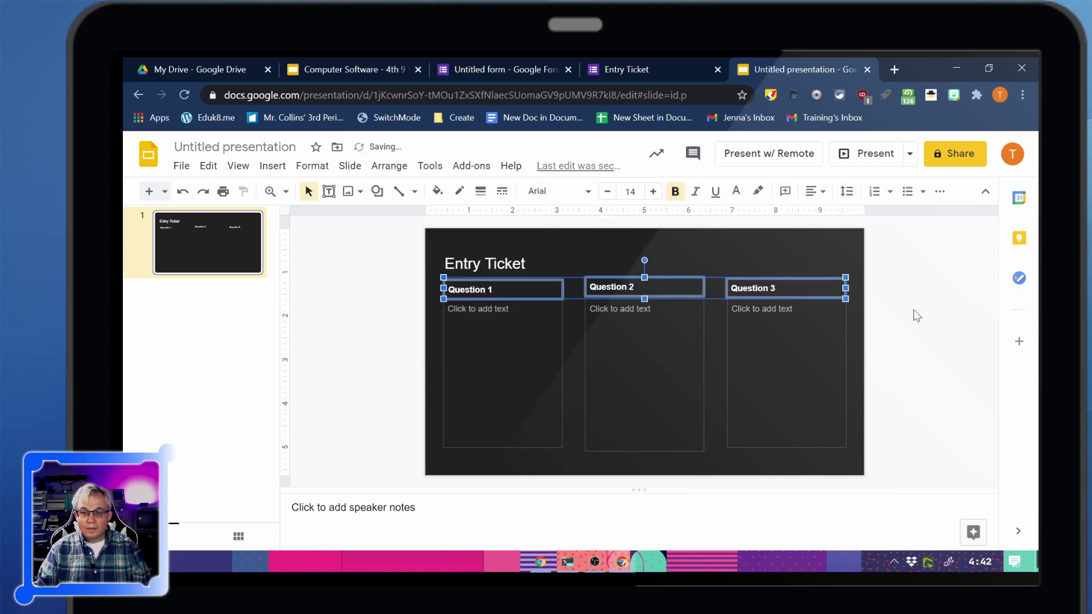
{"action": "left_click", "coordinate": [389, 165]}
{"action": "mouse_move", "coordinate": [432, 249]}
{"action": "left_click", "coordinate": [560, 251]}
{"action": "left_click", "coordinate": [937, 319]}
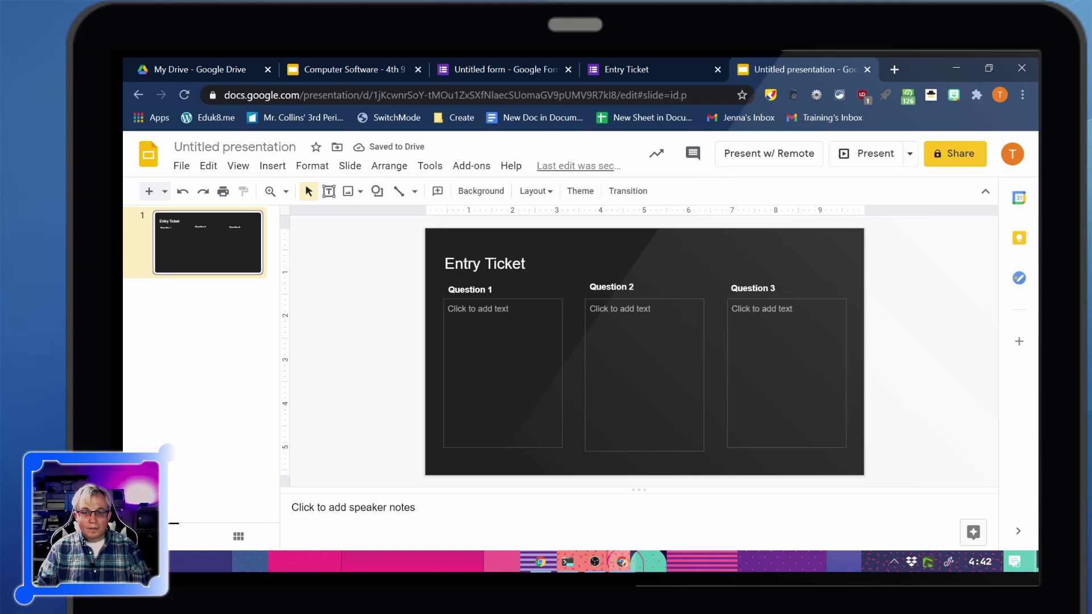
{"action": "left_click", "coordinate": [470, 280]}
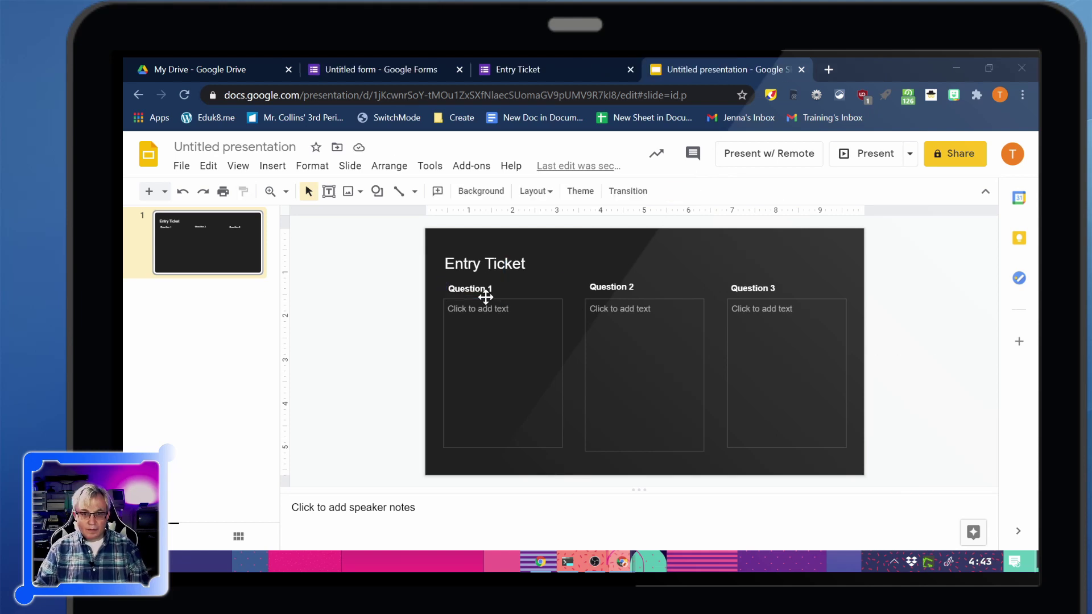
{"action": "left_click", "coordinate": [485, 297]}
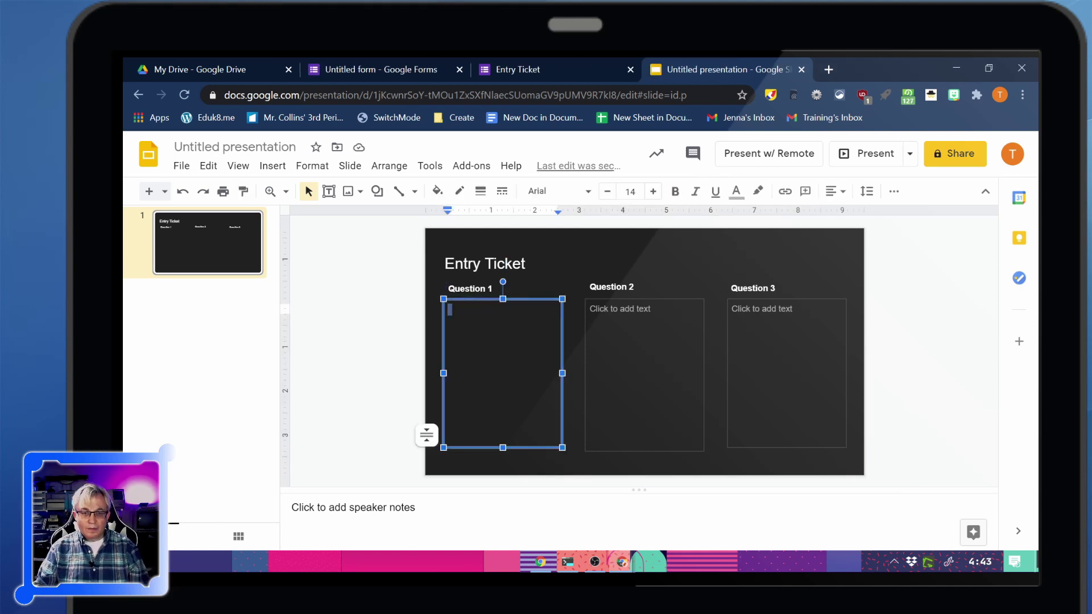
Paste the three Lua questions into the columns: two with options A–E, one two-line program prompt
{"action": "type", "text": "Which of the following cannot be a variable:  A - g B - gh C - _high D - end E - low9"}
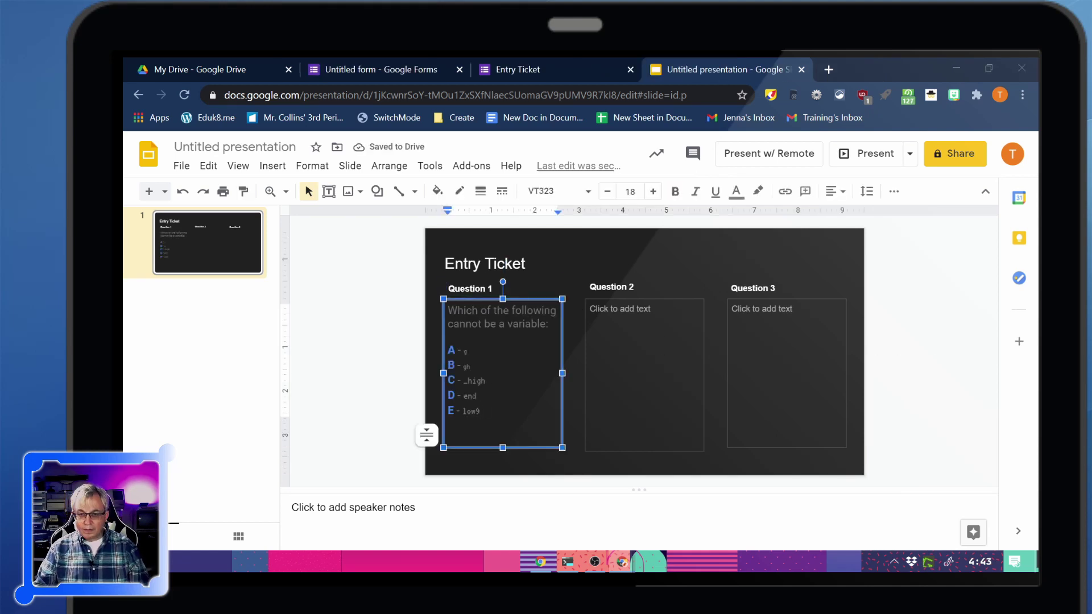
{"action": "left_click", "coordinate": [644, 370]}
{"action": "type", "text": "Lua variables can start with a number.  A - True B - False C -  D -  E -"}
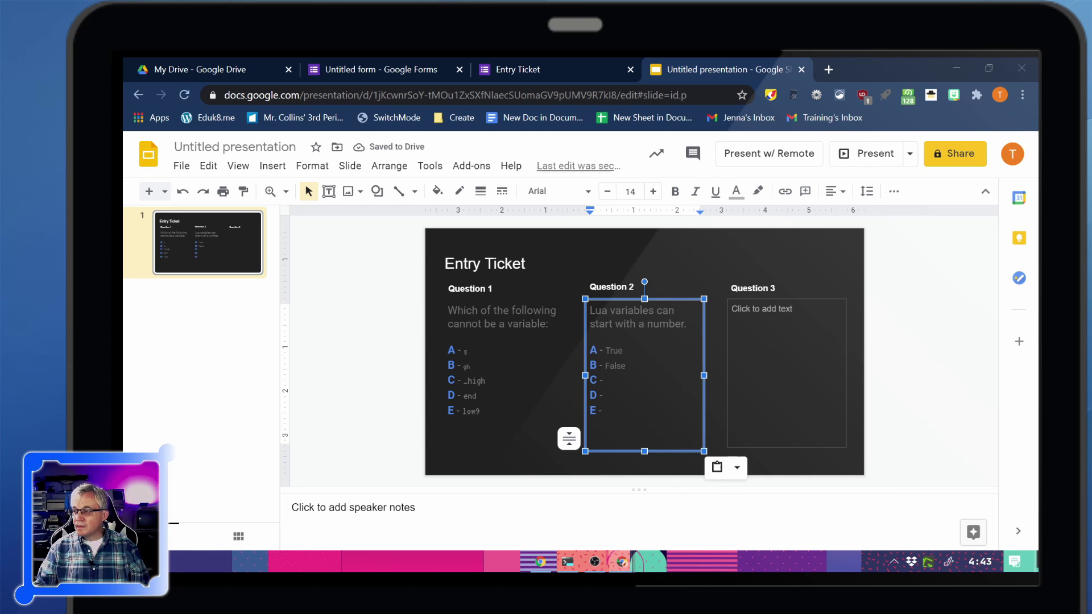
{"action": "left_click", "coordinate": [776, 322]}
{"action": "type", "text": "Write a two line lua program that assigns the value of 64 to the variable x and then prints x."}
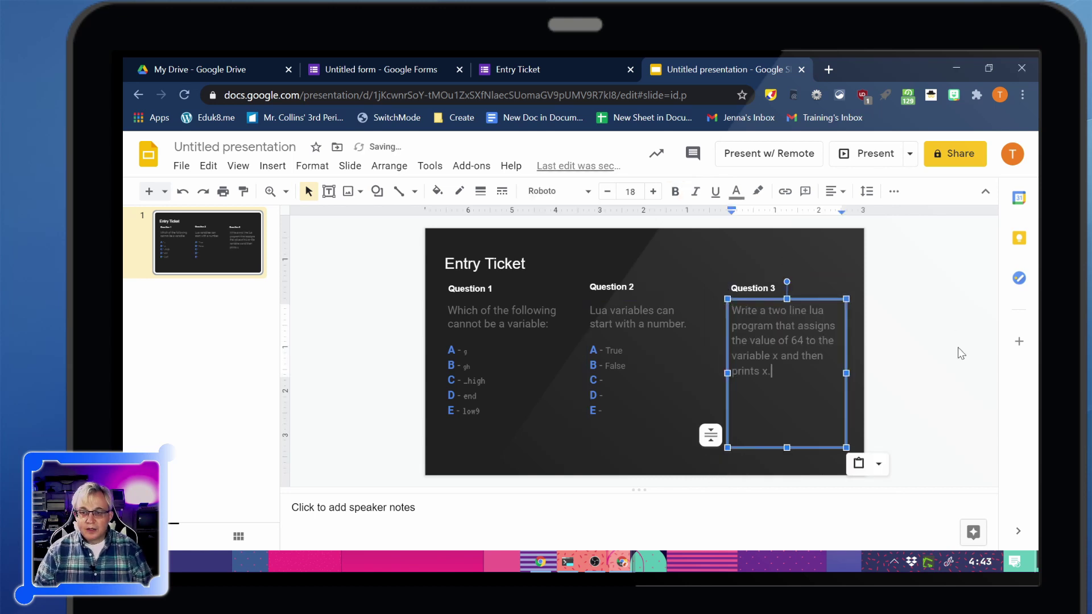
{"action": "left_click", "coordinate": [944, 330]}
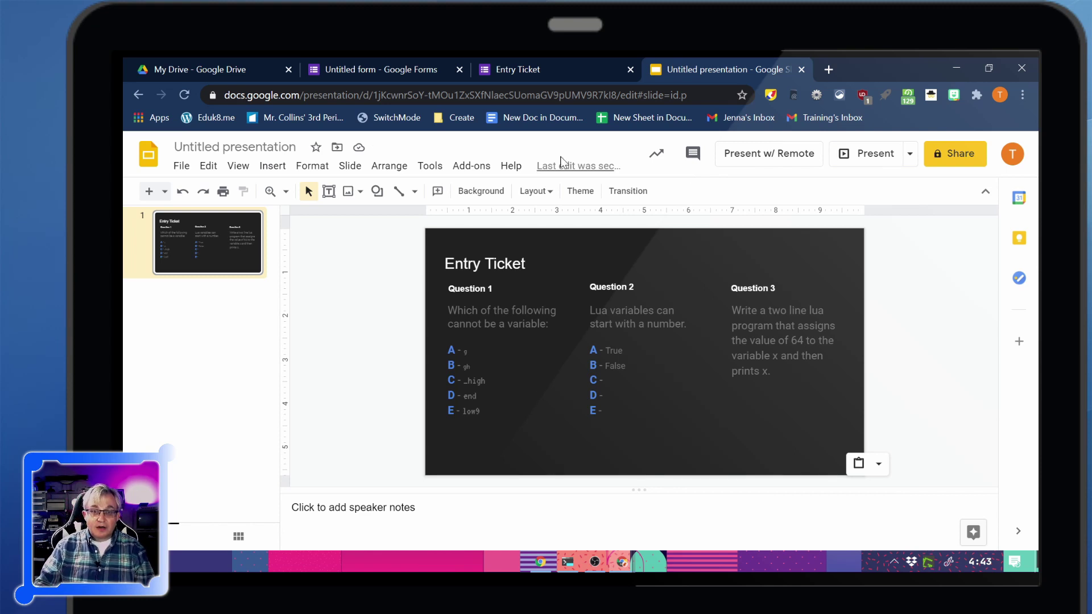
{"action": "left_click", "coordinate": [530, 72]}
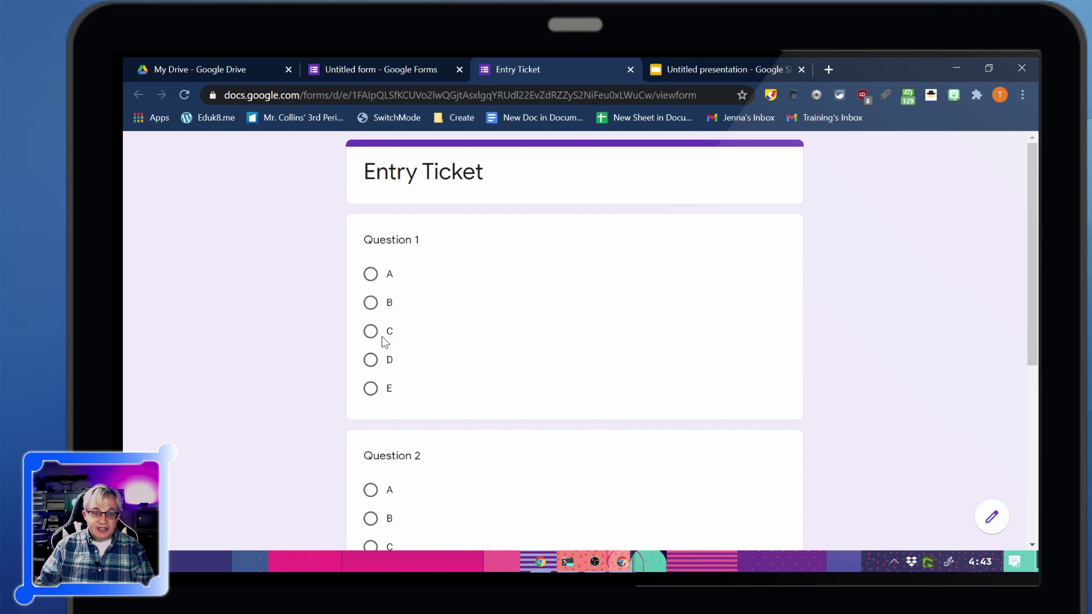
{"action": "scroll", "coordinate": [418, 424], "scroll_direction": "down", "scroll_amount": 4}
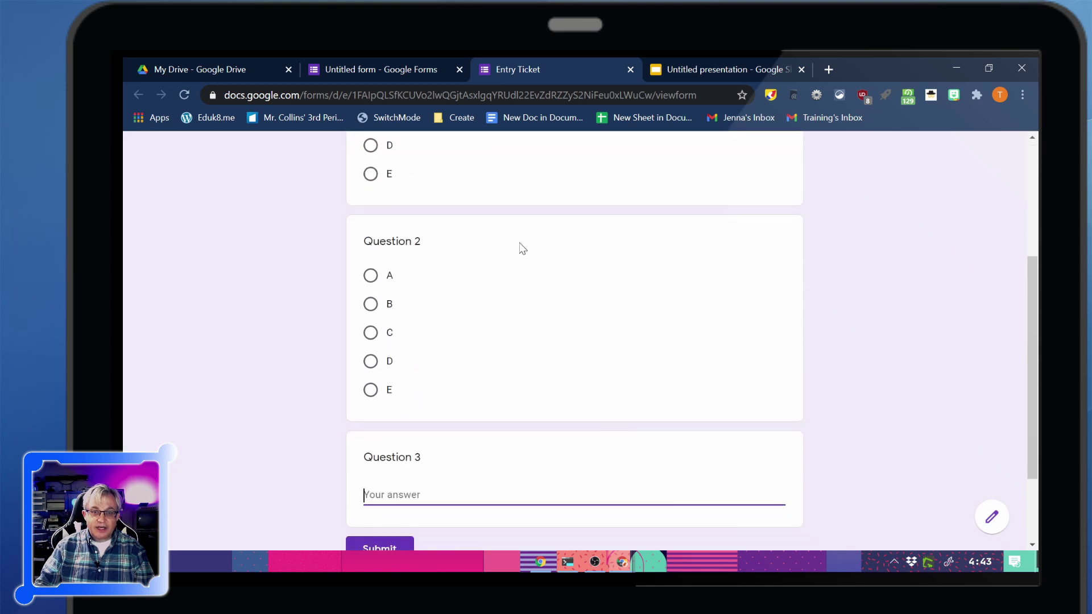
{"action": "left_click", "coordinate": [721, 73]}
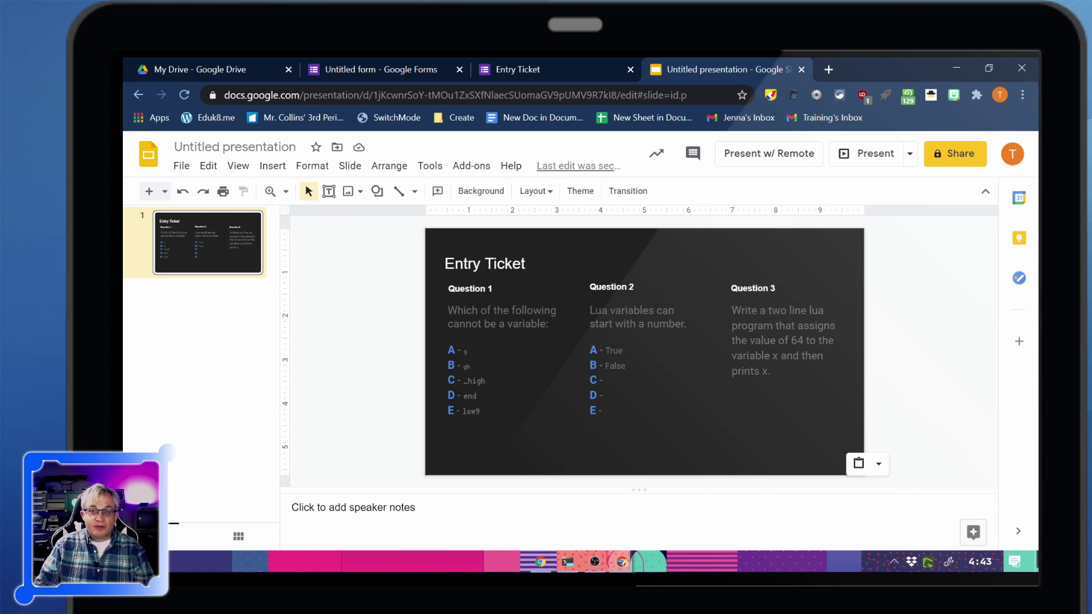
{"action": "left_click", "coordinate": [548, 70]}
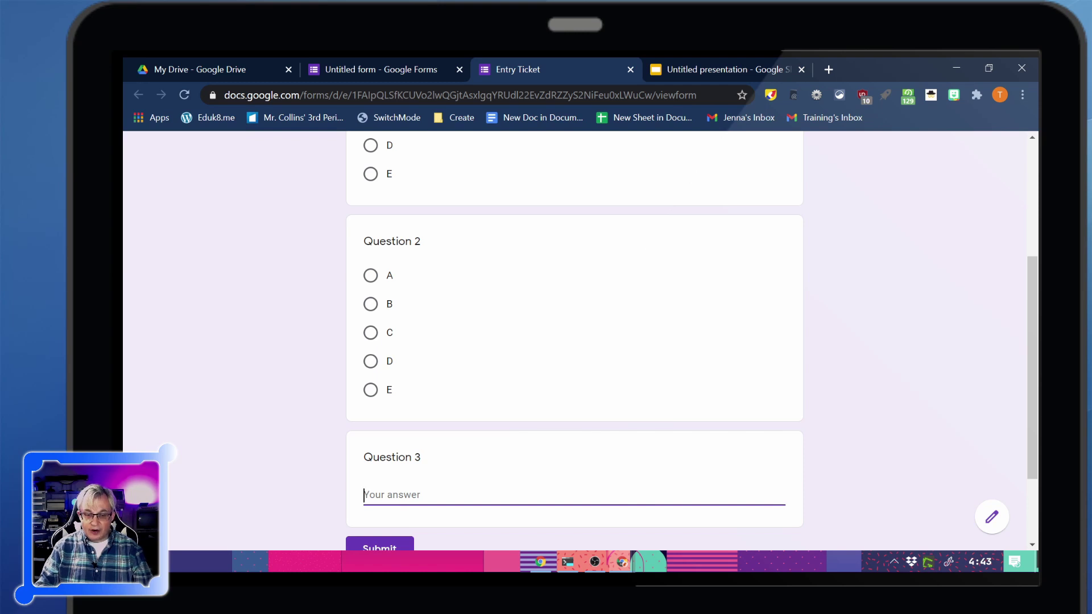
{"action": "key", "text": "Return"}
{"action": "key", "text": "Return"}
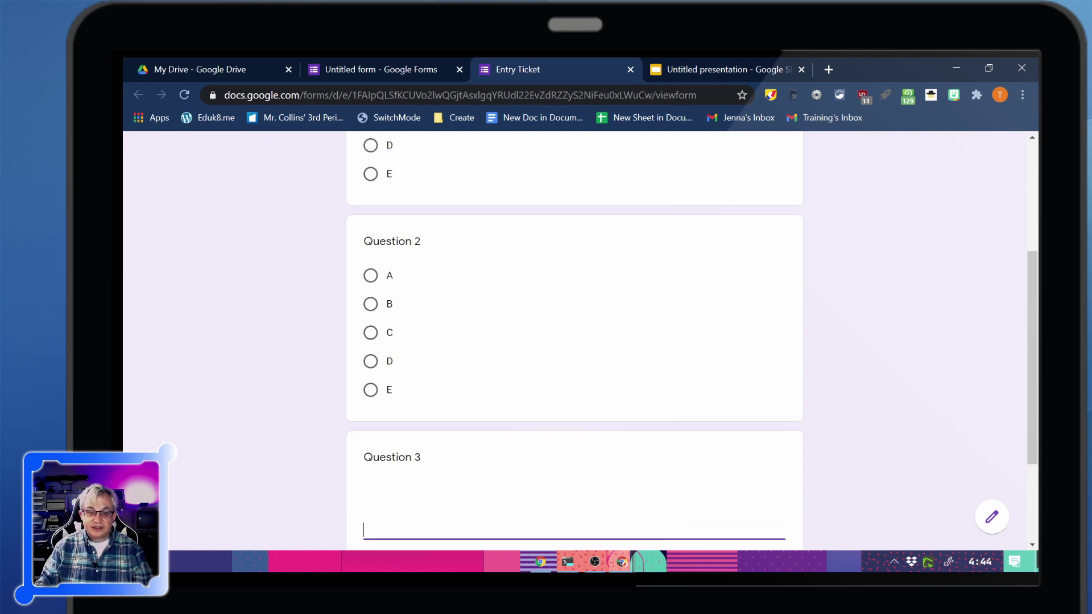
{"action": "left_click", "coordinate": [714, 71]}
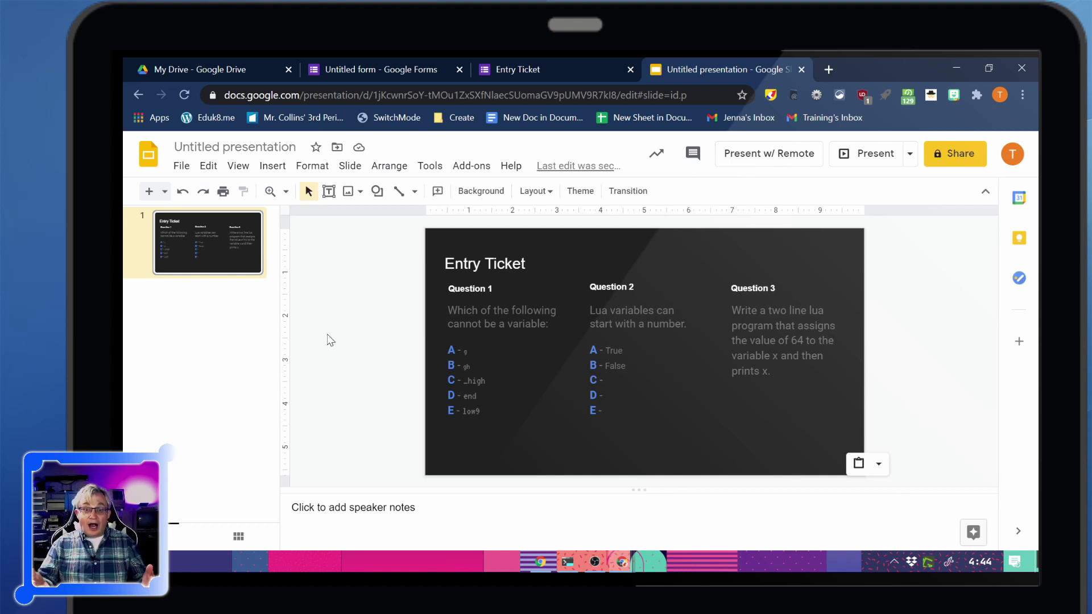
Duplicate the first slide and select text in the copy's Question 1 and 2 boxes
{"action": "right_click", "coordinate": [226, 254]}
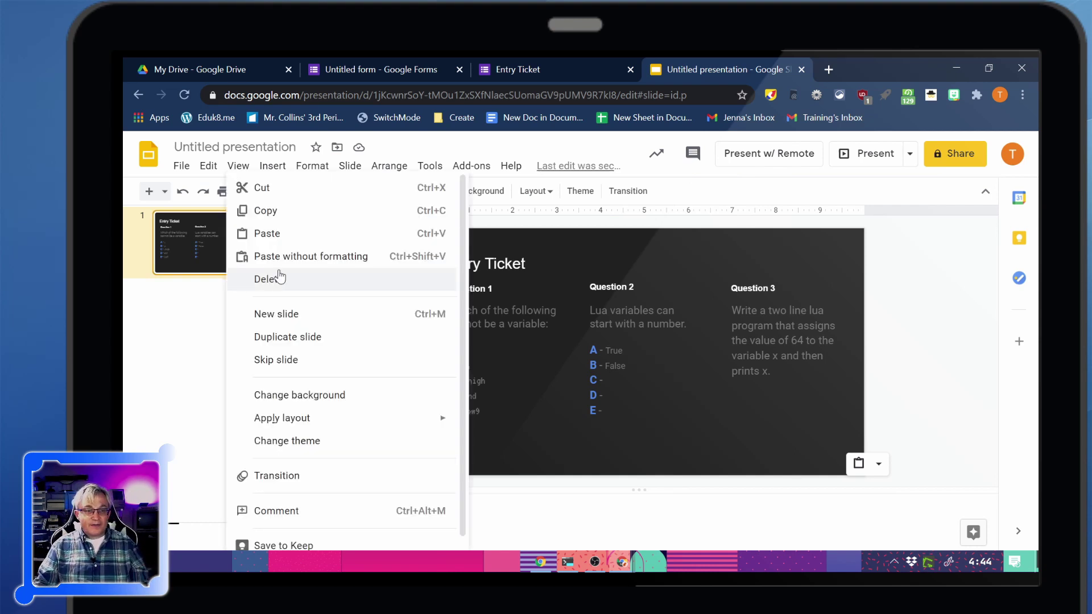
{"action": "left_click", "coordinate": [292, 337]}
{"action": "left_click_drag", "start_coordinate": [550, 324], "coordinate": [440, 318]}
{"action": "left_click", "coordinate": [651, 310]}
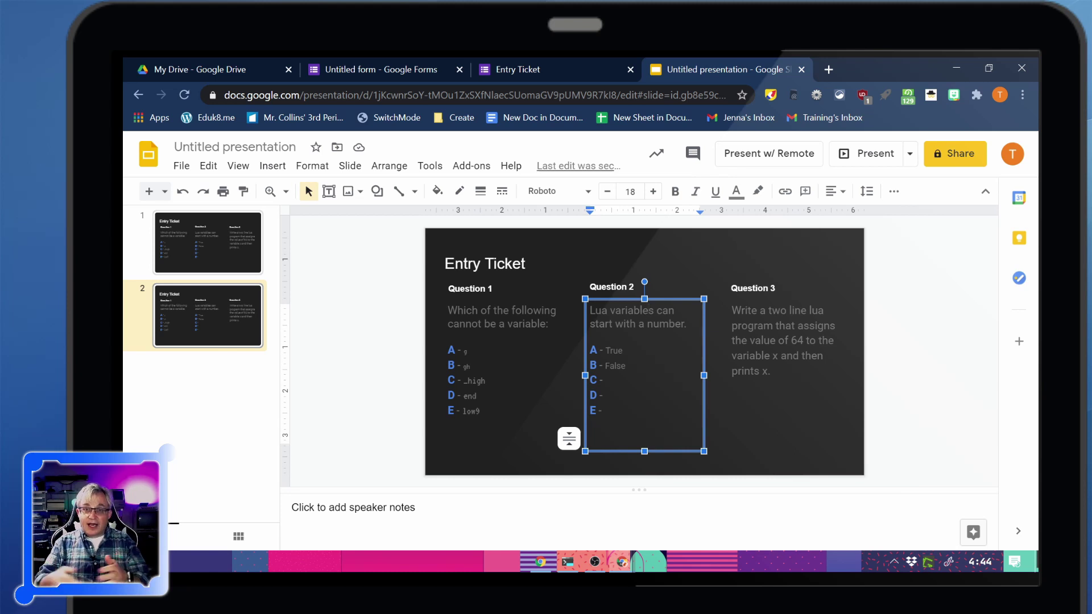
Return to the live Entry Ticket form, scroll to the top and select its URL
{"action": "left_click", "coordinate": [519, 70]}
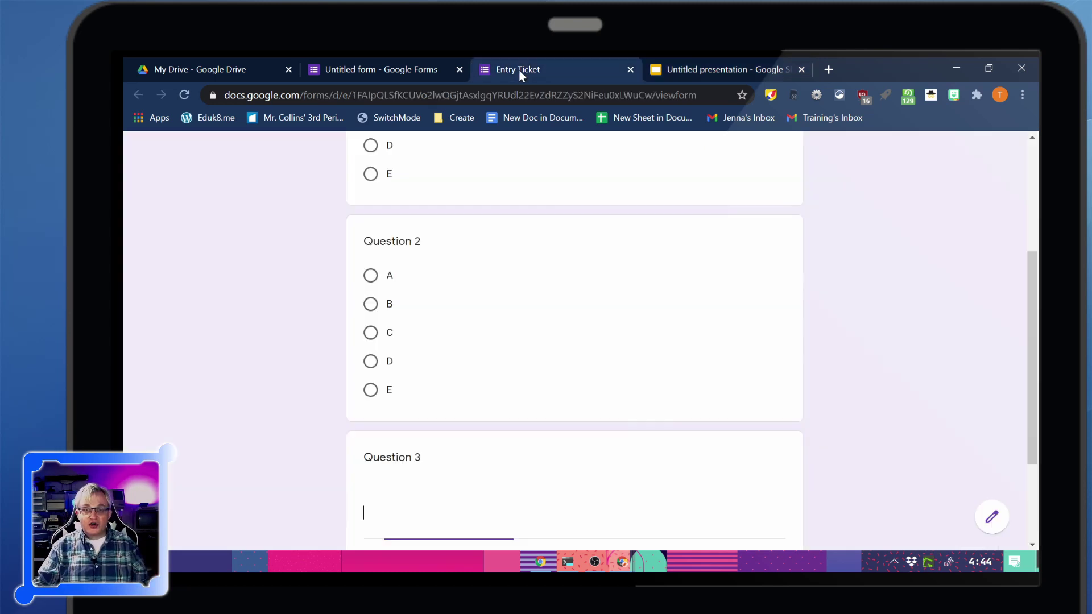
{"action": "scroll", "coordinate": [565, 261], "scroll_direction": "up", "scroll_amount": 4}
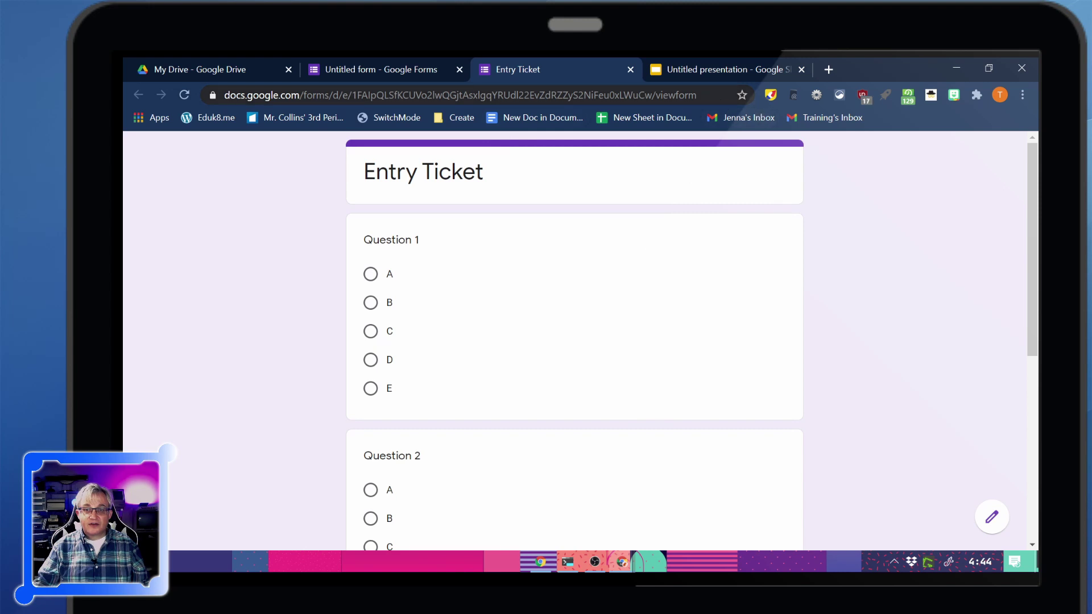
{"action": "left_click", "coordinate": [691, 97]}
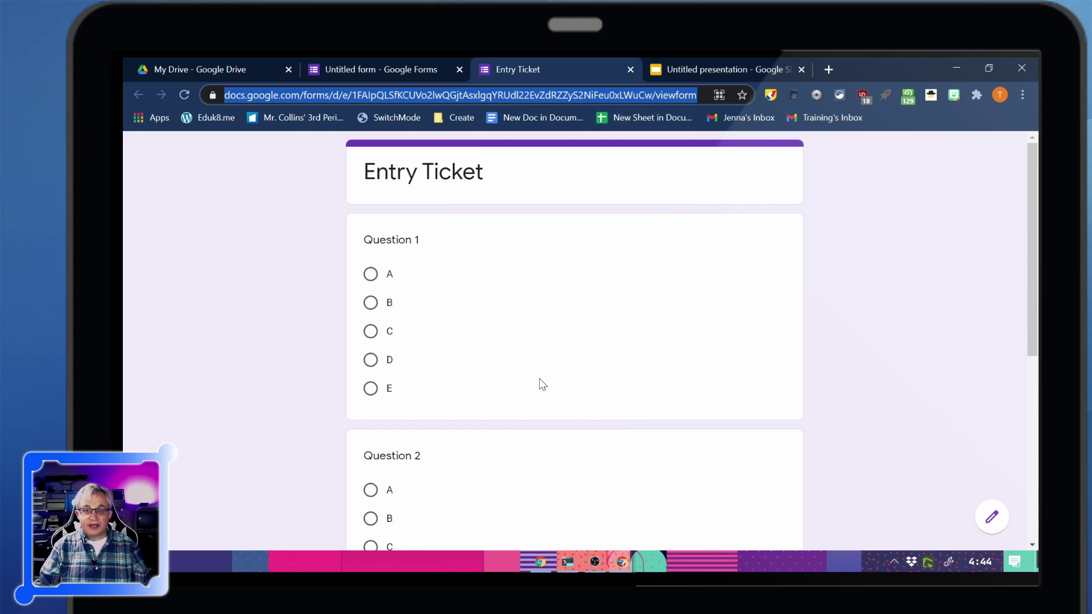
Enable Collect email addresses in the Entry Ticket form settings and close them
{"action": "left_click", "coordinate": [441, 69]}
{"action": "left_click", "coordinate": [865, 159]}
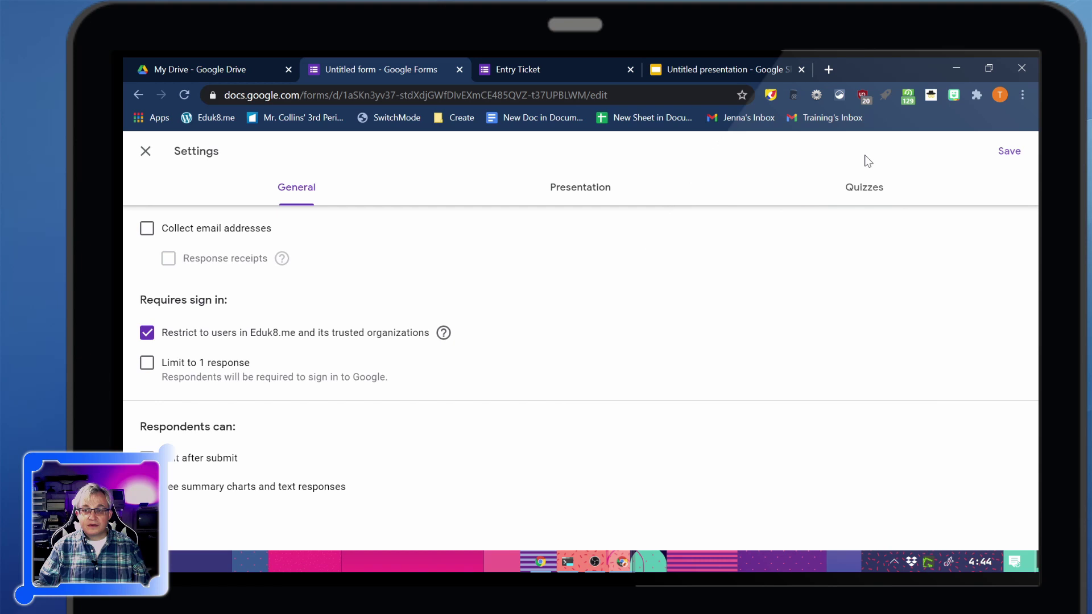
{"action": "left_click", "coordinate": [147, 229]}
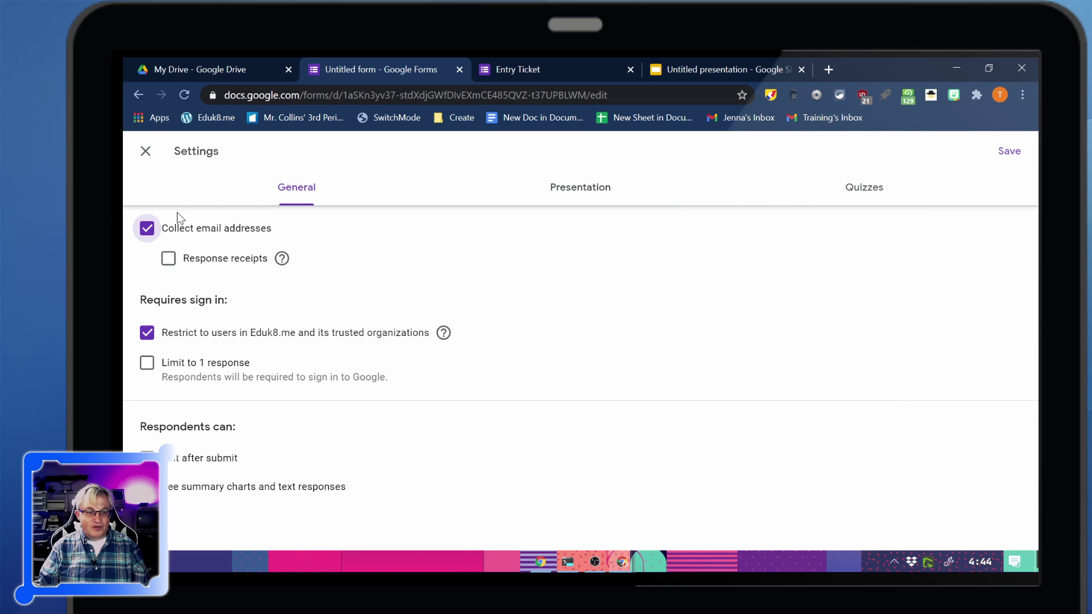
{"action": "left_click", "coordinate": [143, 151]}
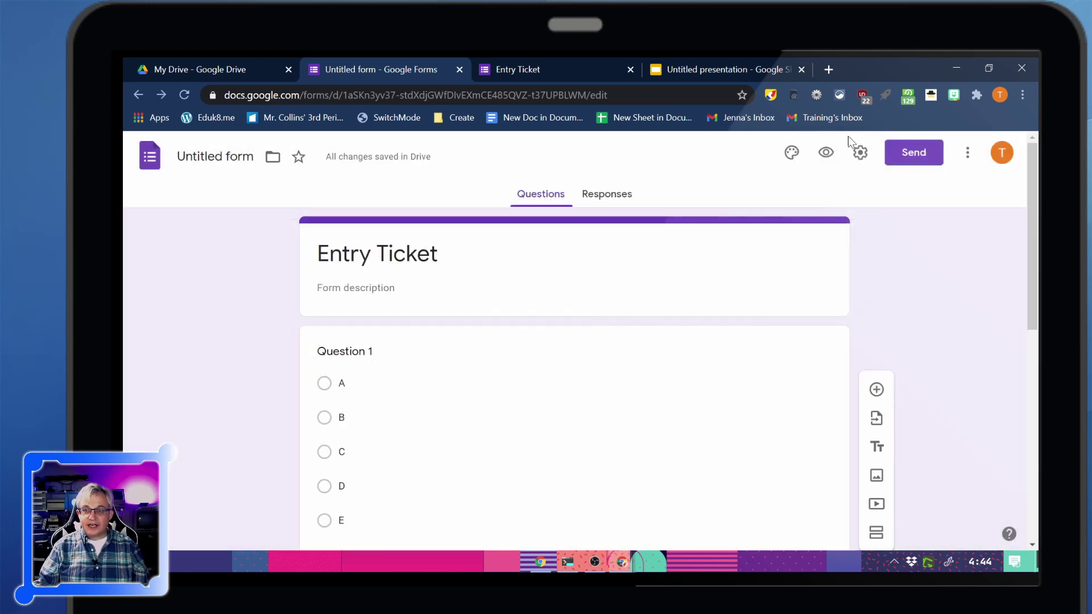
Copy the live Entry Ticket link and open it in another student's Chrome profile
{"action": "left_click", "coordinate": [826, 152]}
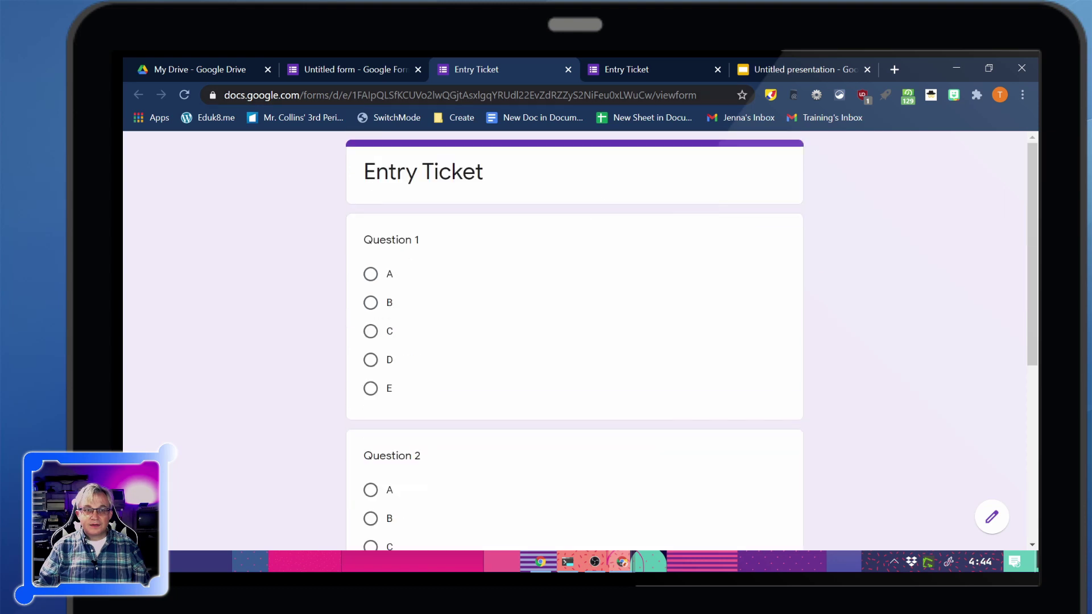
{"action": "scroll", "coordinate": [515, 355], "scroll_direction": "down", "scroll_amount": 5}
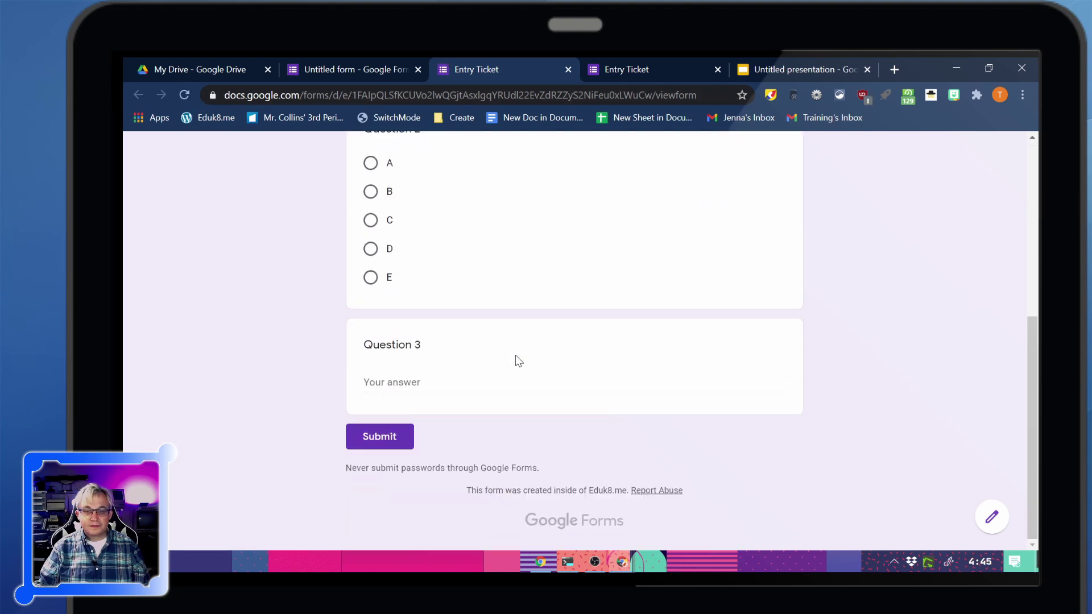
{"action": "scroll", "coordinate": [515, 355], "scroll_direction": "up", "scroll_amount": 5}
{"action": "left_click", "coordinate": [569, 70]}
{"action": "left_click", "coordinate": [565, 98]}
{"action": "key", "text": "ctrl+c"}
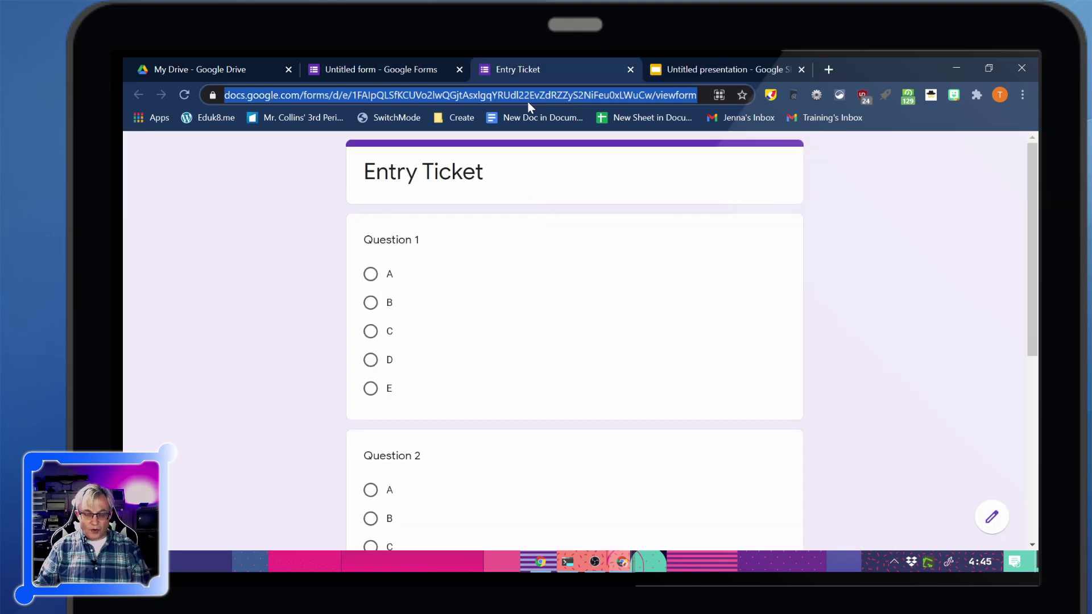
{"action": "left_click", "coordinate": [999, 97]}
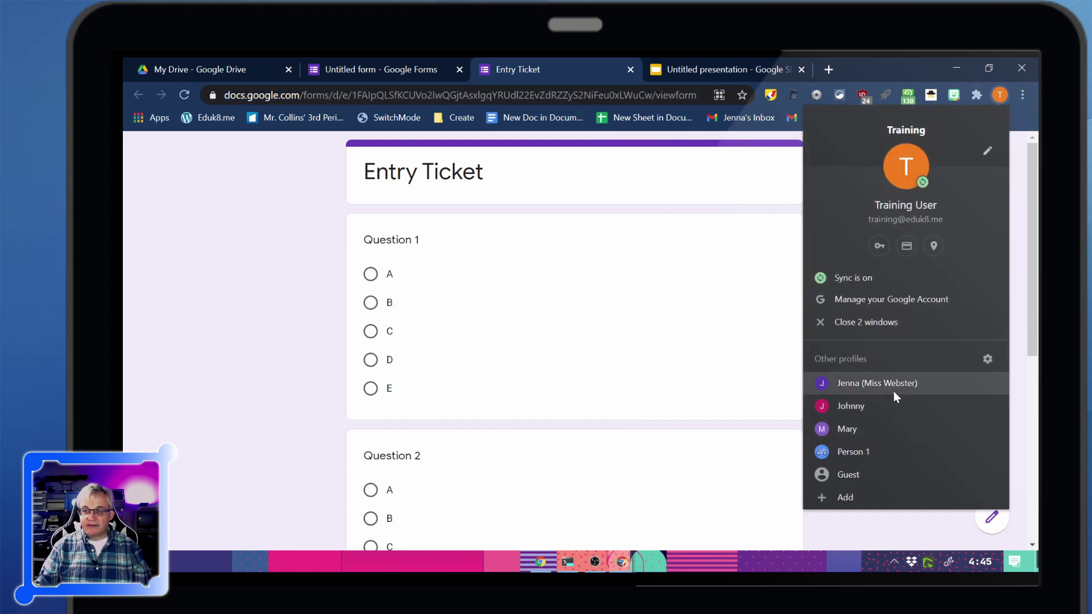
{"action": "left_click", "coordinate": [876, 407]}
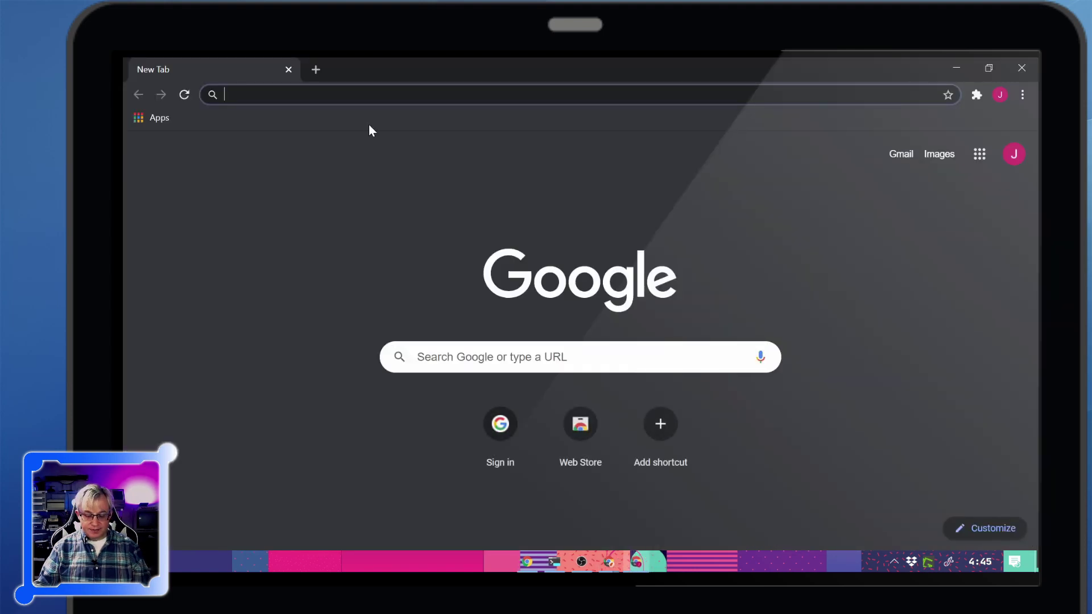
{"action": "key", "text": "ctrl+v"}
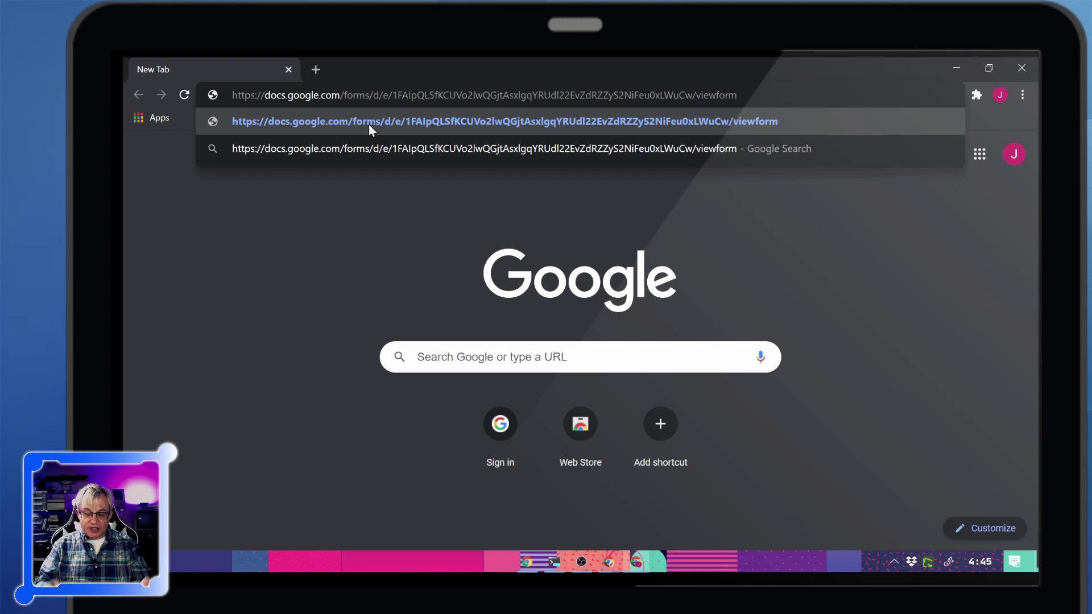
{"action": "key", "text": "Return"}
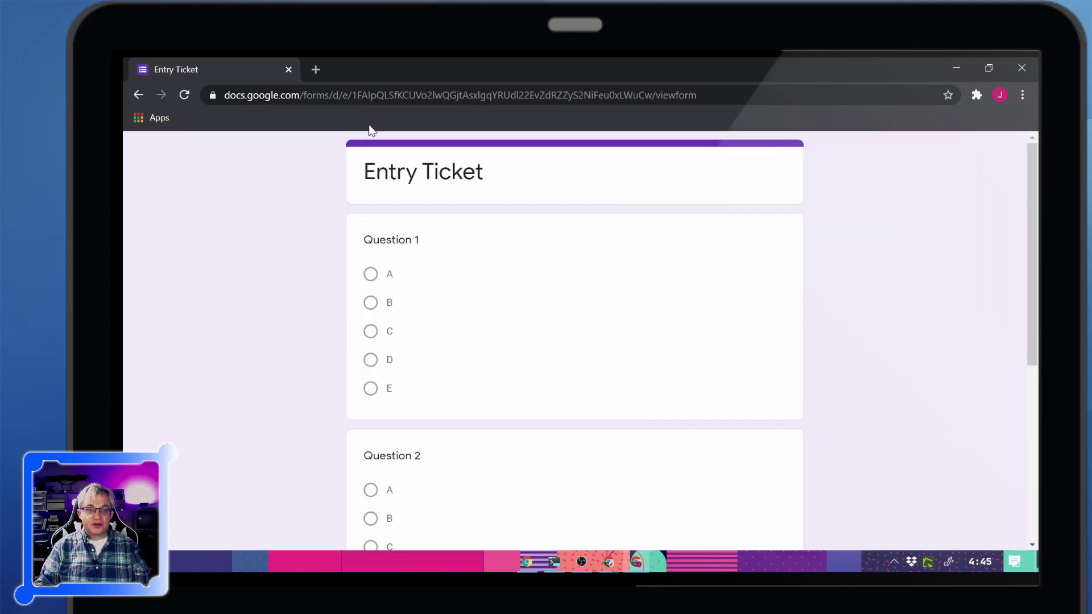
Answer A, B and 'This is my answer', then submit the entry ticket
{"action": "left_click", "coordinate": [370, 274]}
{"action": "scroll", "coordinate": [387, 431], "scroll_direction": "down", "scroll_amount": 1}
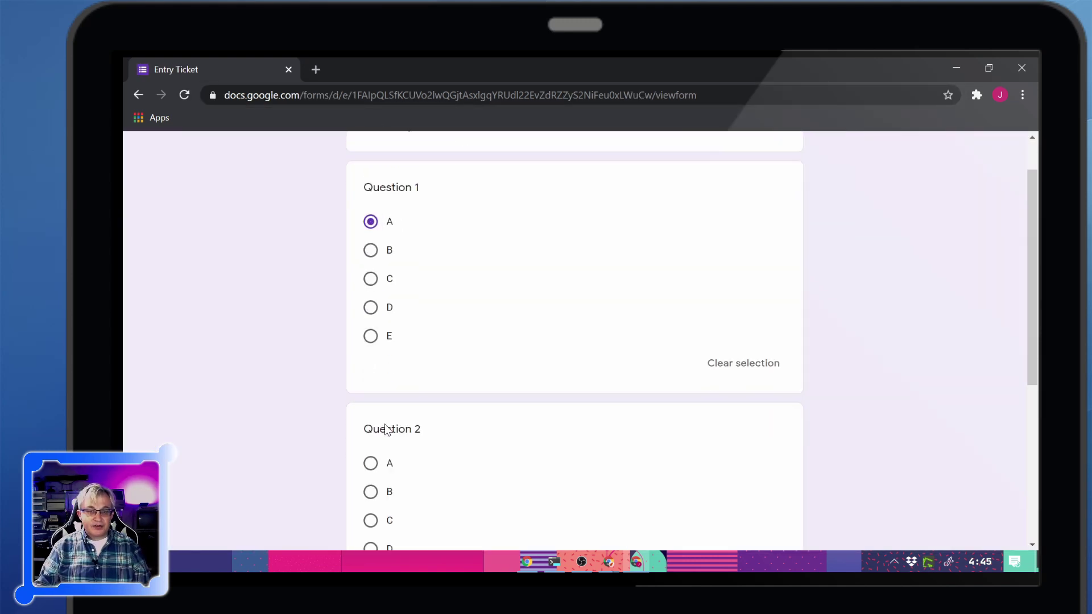
{"action": "scroll", "coordinate": [405, 290], "scroll_direction": "down", "scroll_amount": 3}
{"action": "left_click", "coordinate": [370, 328]}
{"action": "scroll", "coordinate": [373, 340], "scroll_direction": "down", "scroll_amount": 3}
{"action": "left_click", "coordinate": [458, 384]}
{"action": "type", "text": "This"}
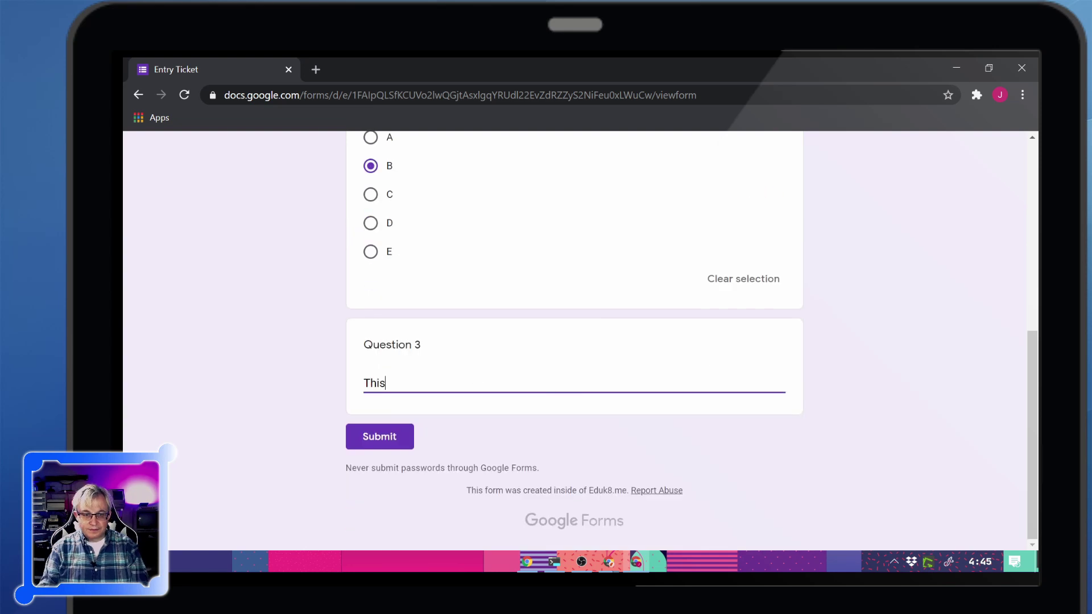
{"action": "type", "text": " is my answer."}
{"action": "left_click", "coordinate": [375, 439]}
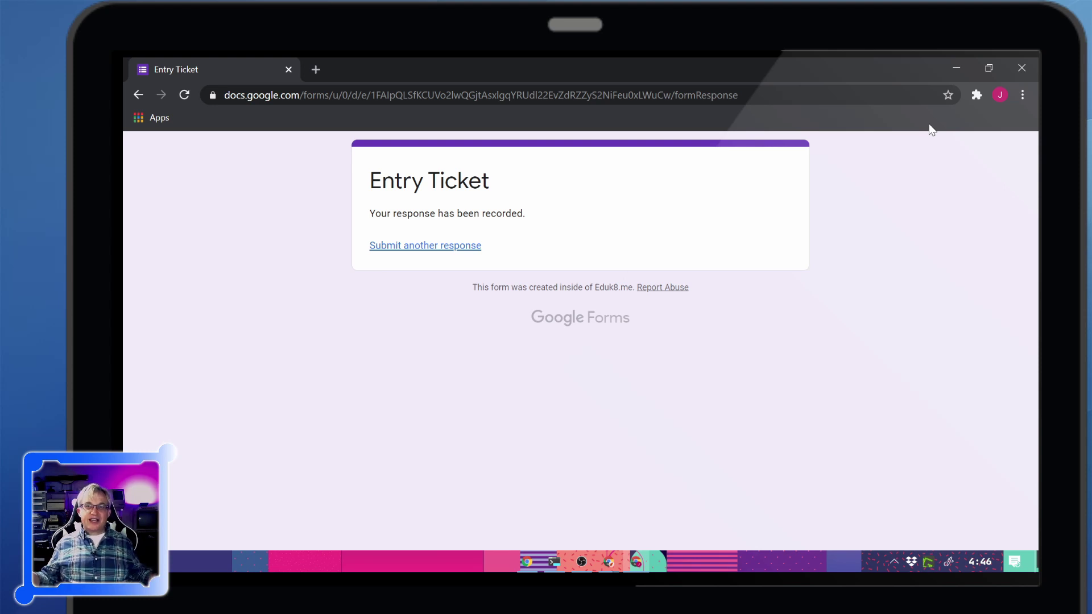
From the form's Responses, bring up the 'Entry Ticket (Responses)' spreadsheet link dialog
{"action": "left_click", "coordinate": [956, 68]}
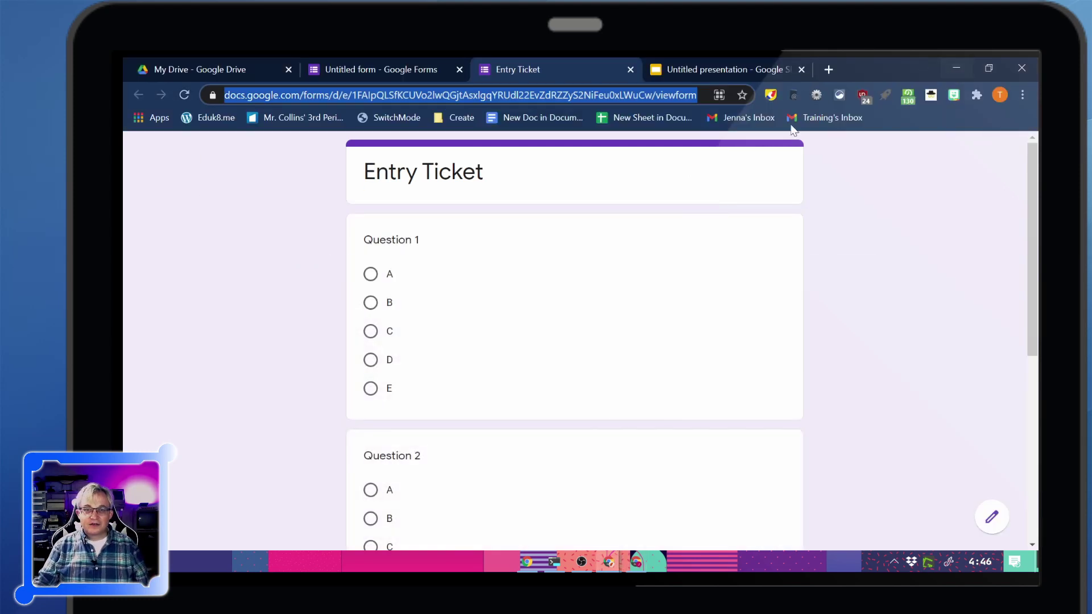
{"action": "left_click", "coordinate": [405, 81]}
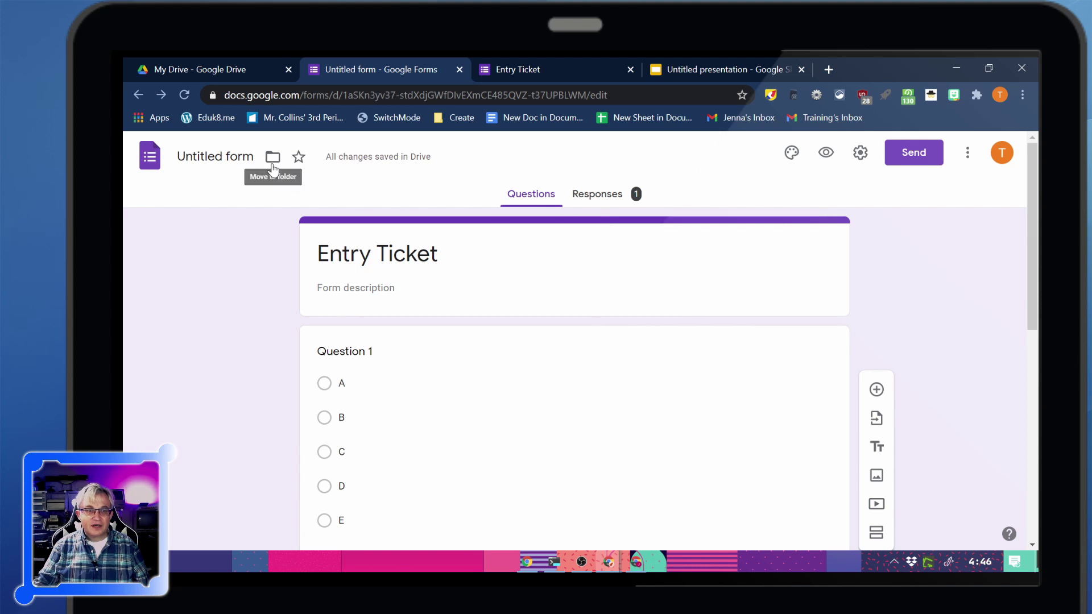
{"action": "left_click", "coordinate": [603, 194]}
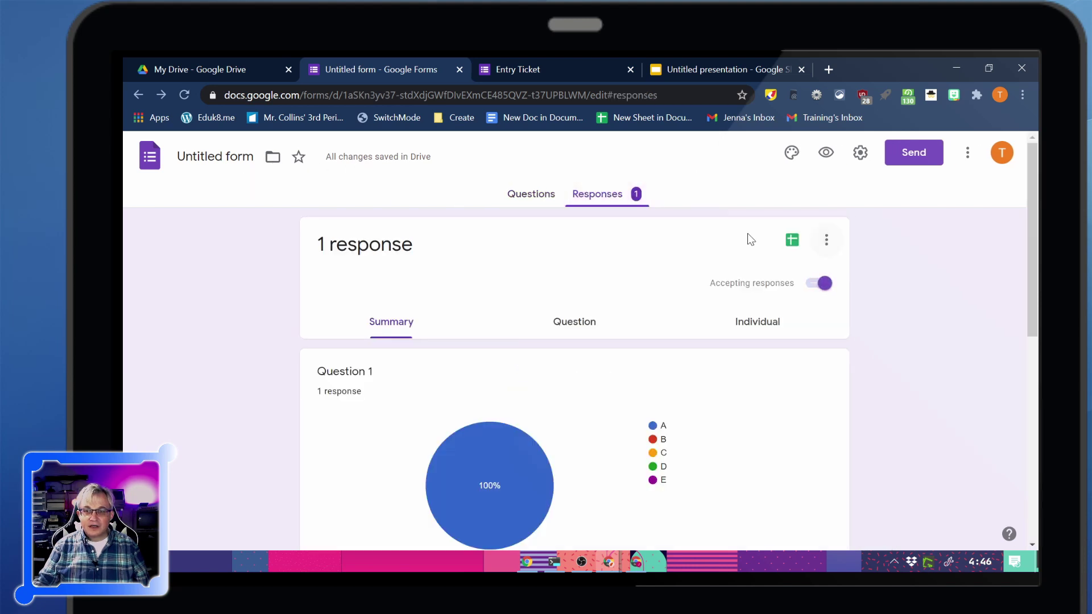
{"action": "left_click", "coordinate": [793, 242]}
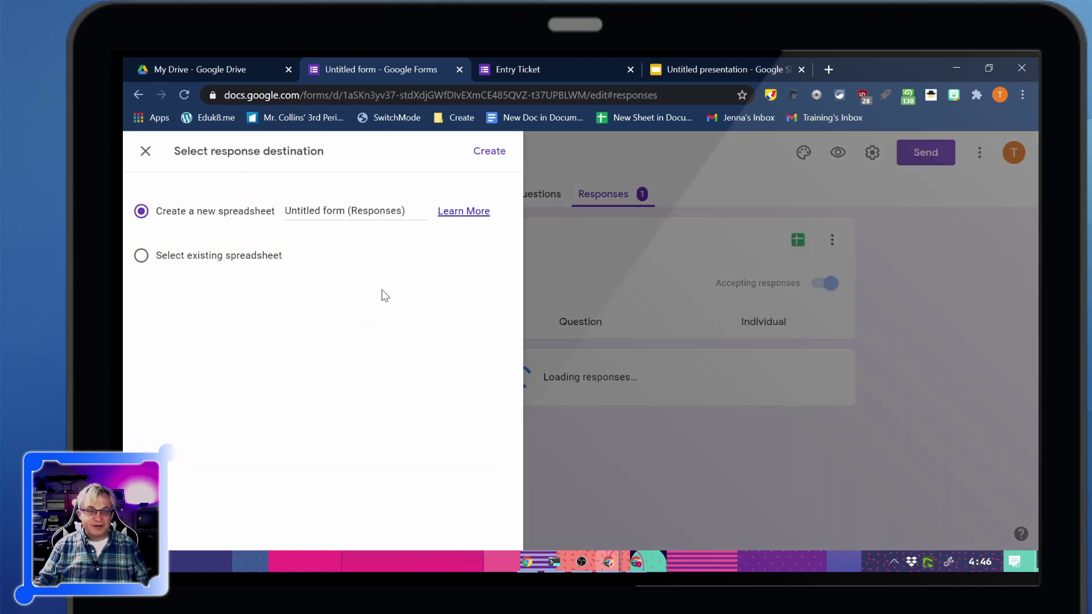
{"action": "left_click", "coordinate": [146, 151]}
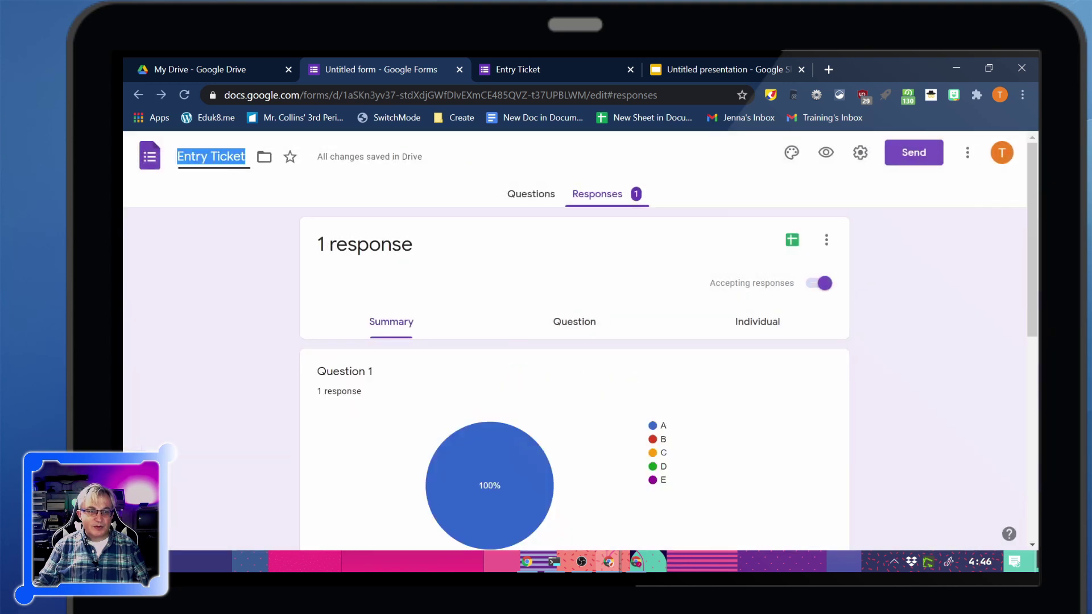
{"action": "left_click", "coordinate": [792, 241]}
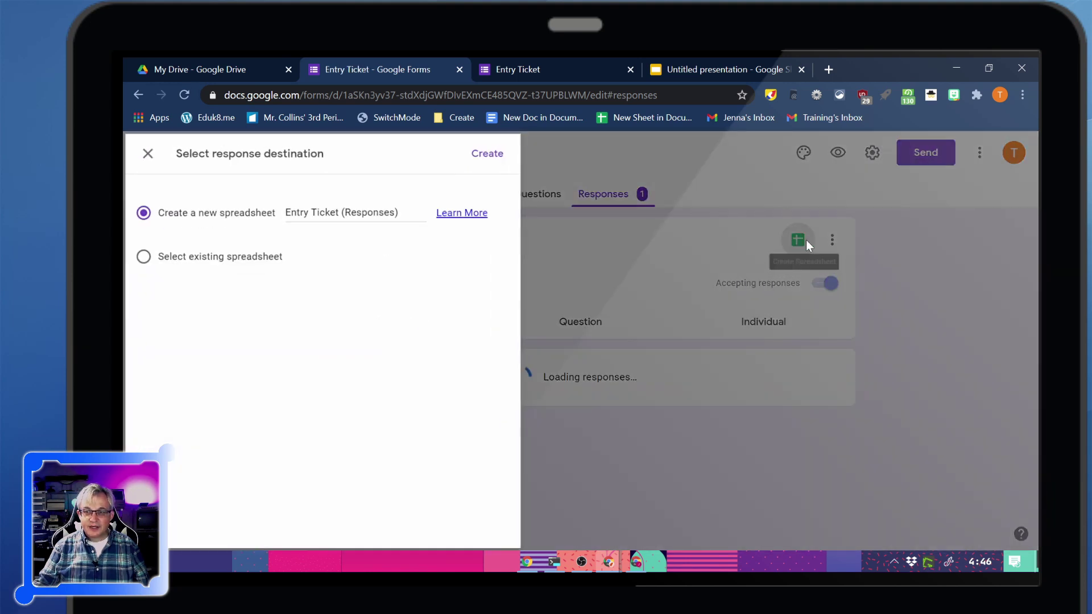
Create the 'Entry Ticket (Responses)' sheet and point out answers A and B in B2 and C2
{"action": "left_click", "coordinate": [491, 152]}
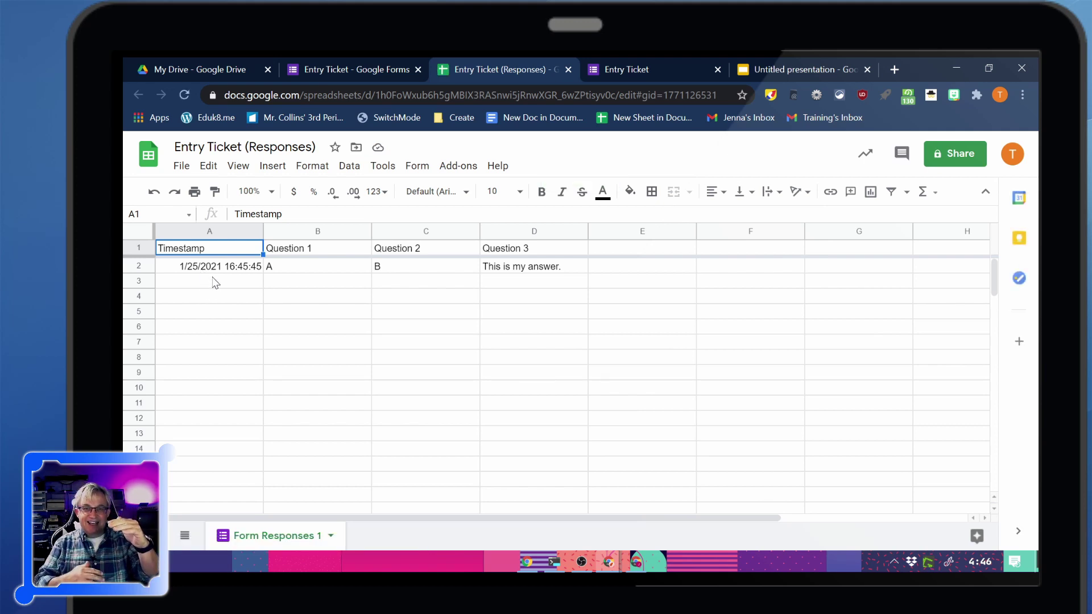
{"action": "left_click", "coordinate": [305, 266]}
{"action": "left_click", "coordinate": [398, 266]}
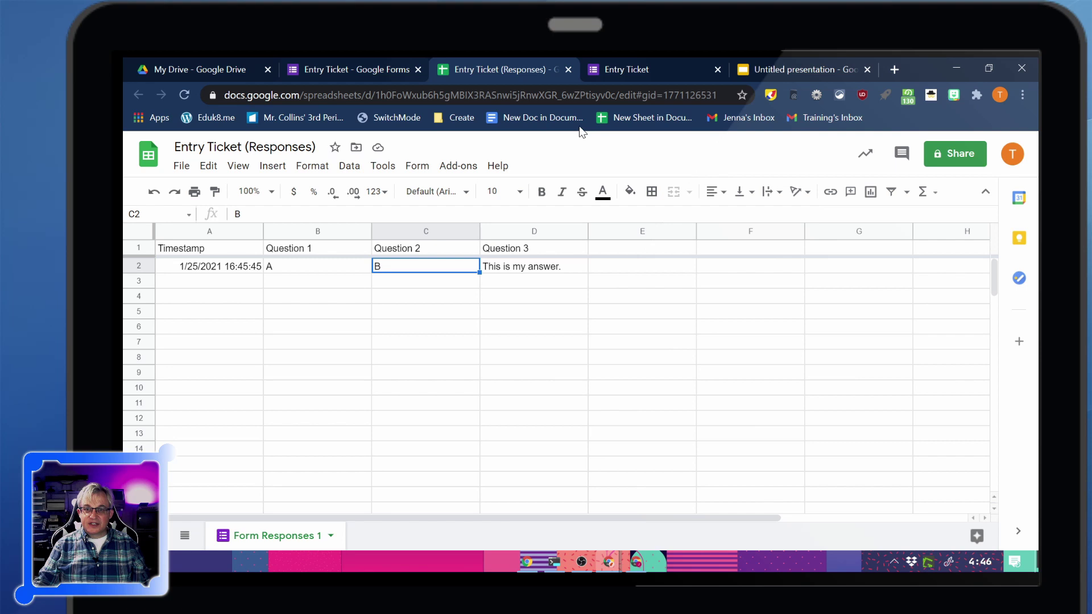
Turn on Collect email addresses in settings, then start another response as the student
{"action": "left_click", "coordinate": [391, 67]}
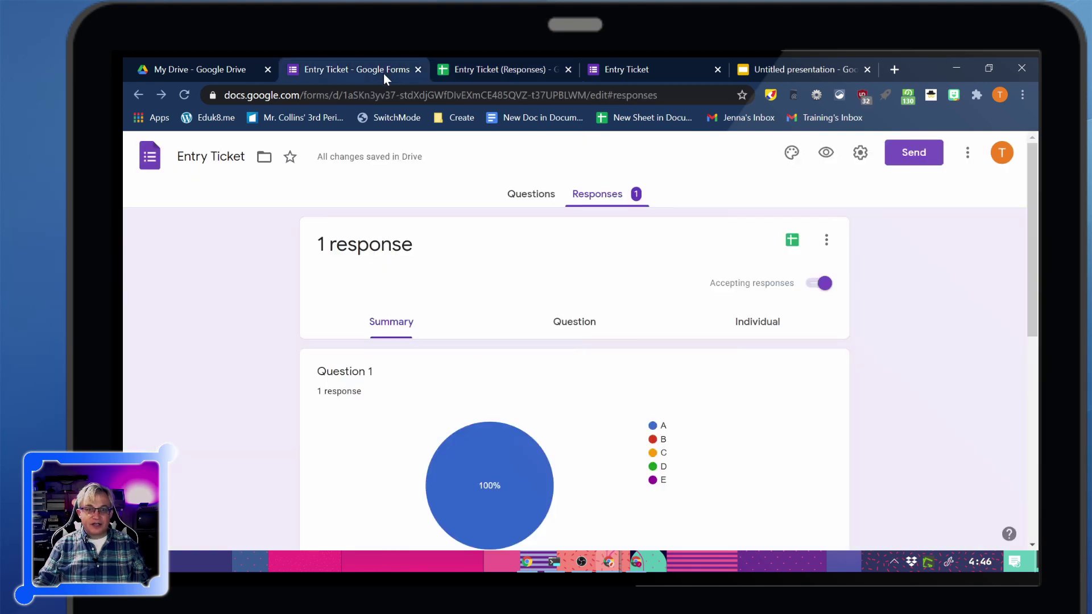
{"action": "left_click", "coordinate": [860, 151]}
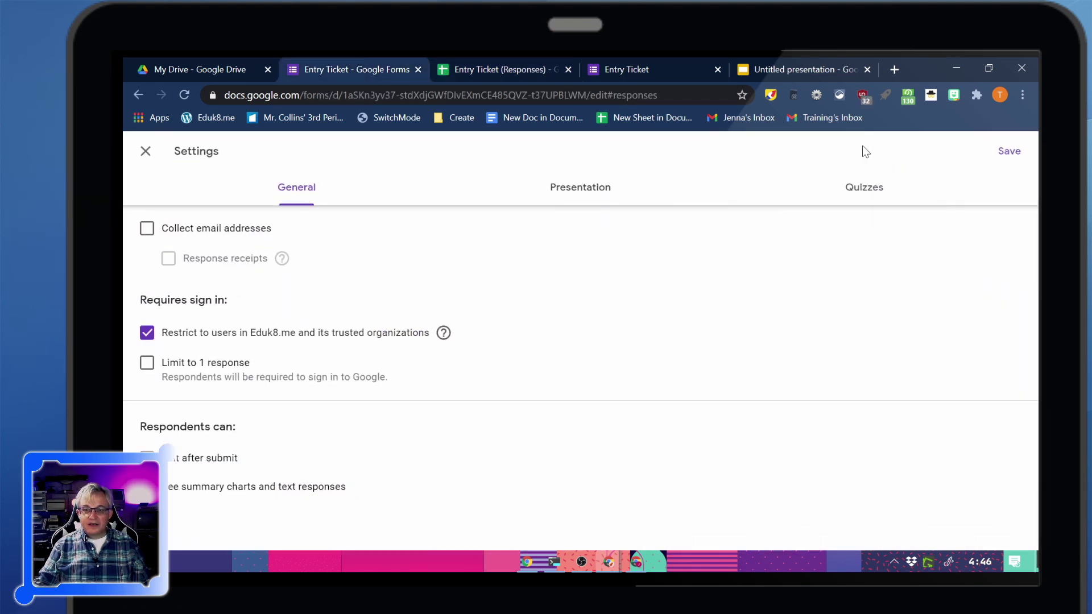
{"action": "left_click", "coordinate": [148, 230]}
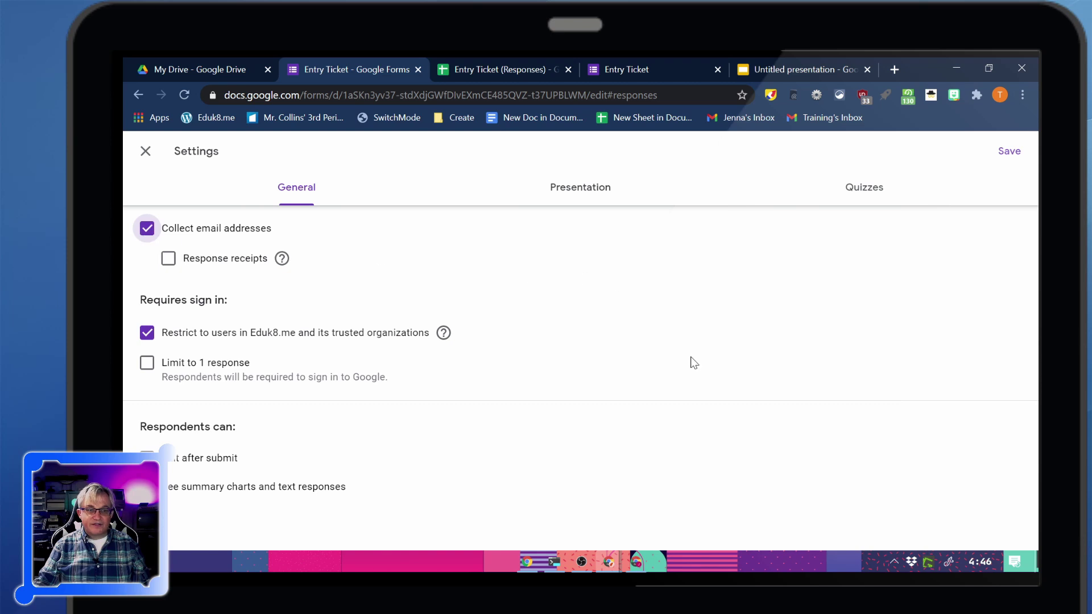
{"action": "left_click", "coordinate": [1013, 155]}
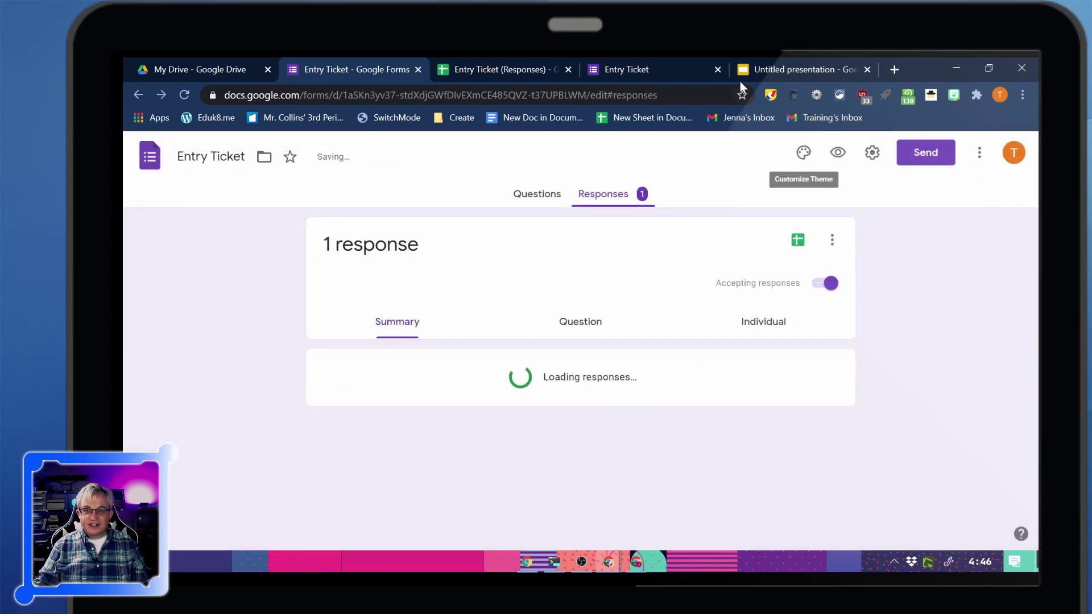
{"action": "left_click", "coordinate": [635, 563]}
{"action": "left_click", "coordinate": [393, 245]}
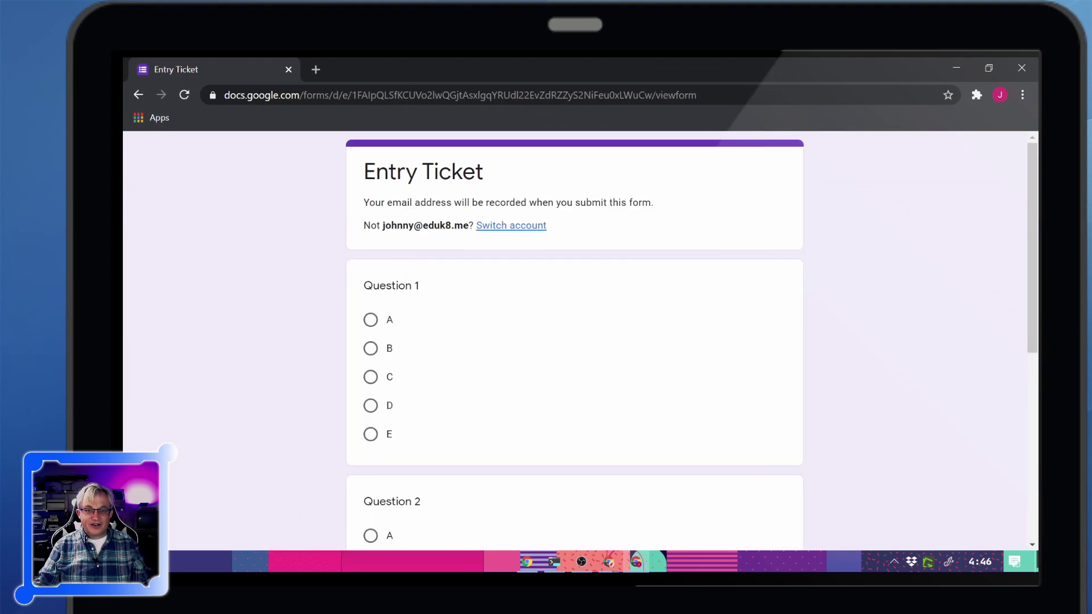
Answer A, A and 'This is another answer', submit, and minimise the student window
{"action": "left_click", "coordinate": [370, 319]}
{"action": "scroll", "coordinate": [403, 422], "scroll_direction": "down", "scroll_amount": 3}
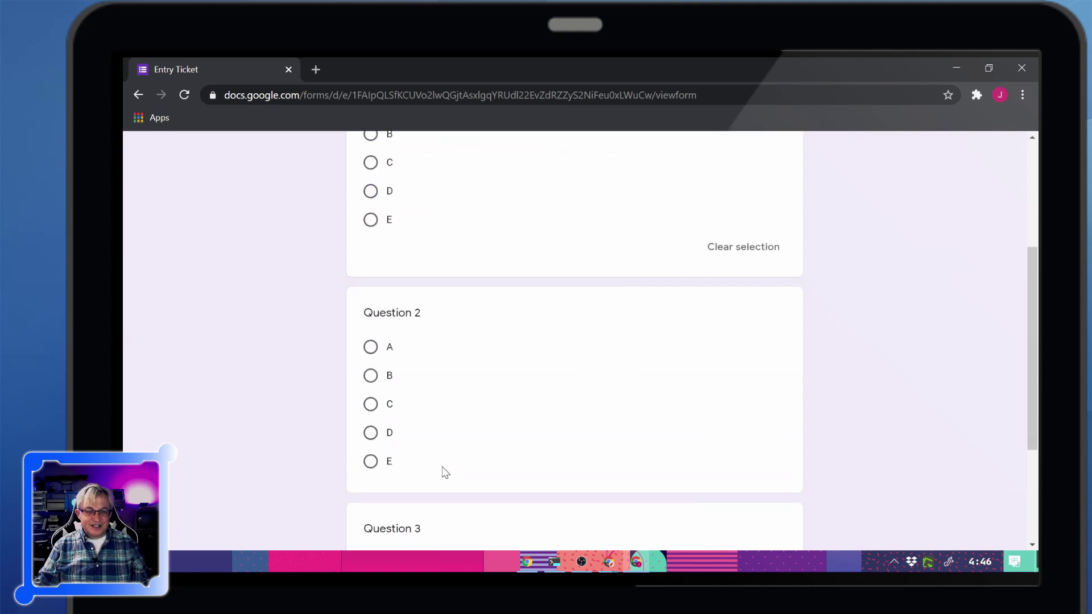
{"action": "left_click", "coordinate": [371, 347]}
{"action": "scroll", "coordinate": [371, 355], "scroll_direction": "down", "scroll_amount": 3}
{"action": "left_click", "coordinate": [409, 382]}
{"action": "type", "text": "This"}
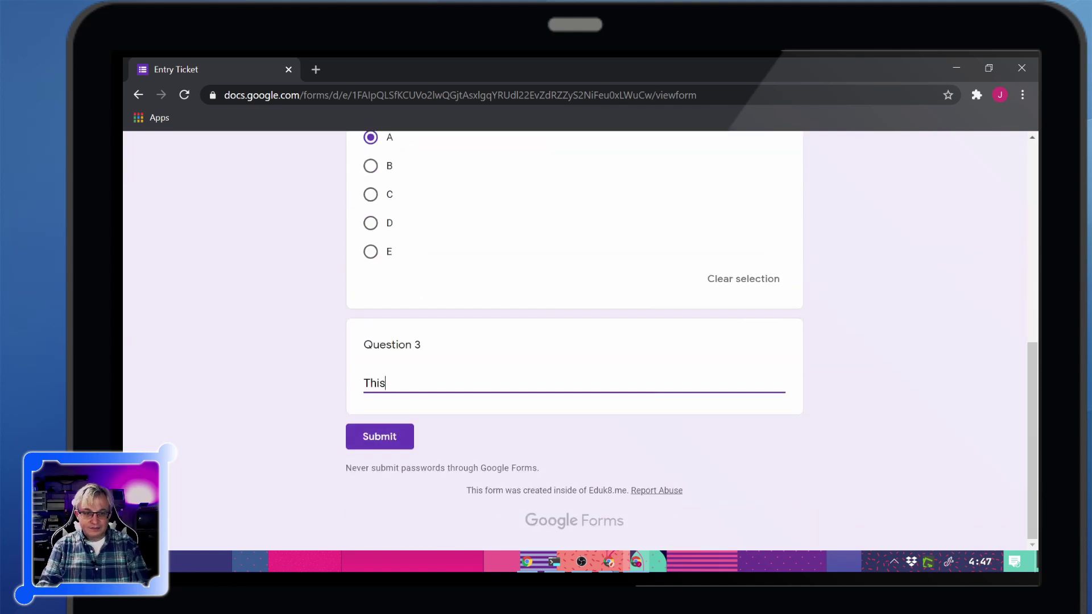
{"action": "type", "text": " is another answer"}
{"action": "key", "text": "Return"}
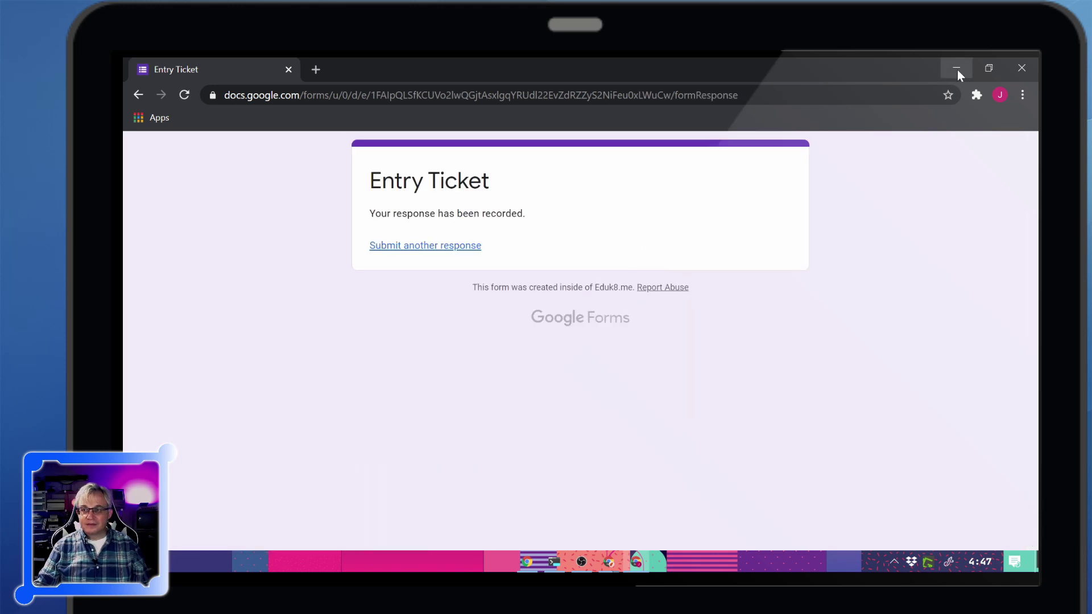
{"action": "left_click", "coordinate": [957, 69]}
Check the respondent's email in row 3's Email Address column, then go to the Entry Ticket tab
{"action": "left_click", "coordinate": [500, 69]}
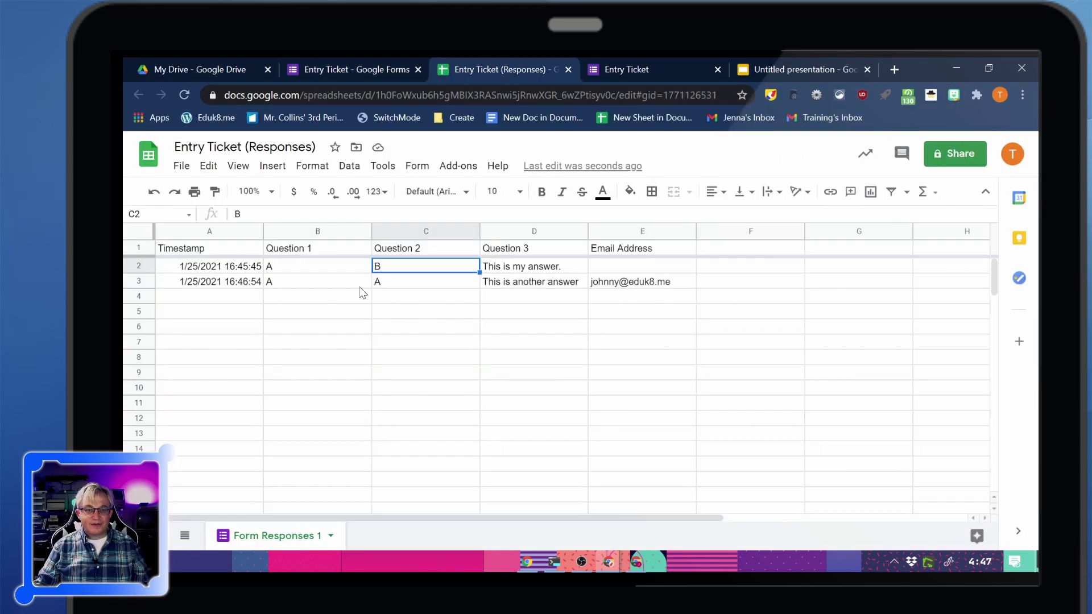
{"action": "mouse_move", "coordinate": [606, 286]}
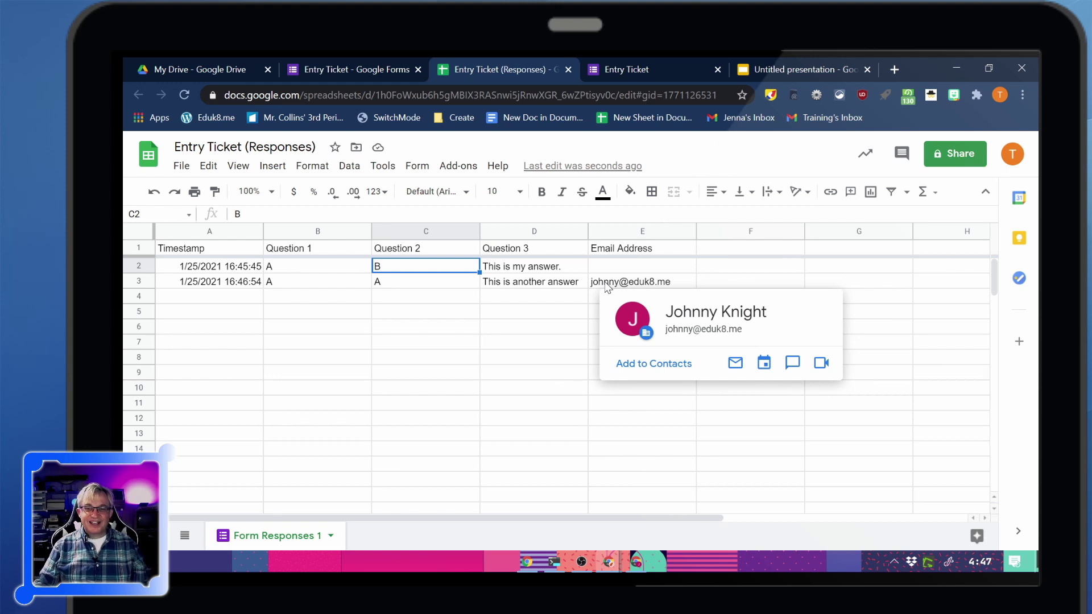
{"action": "left_click", "coordinate": [631, 71]}
Recheck settings and the spreadsheet, then reload the live form to show the email notice
{"action": "left_click", "coordinate": [353, 71]}
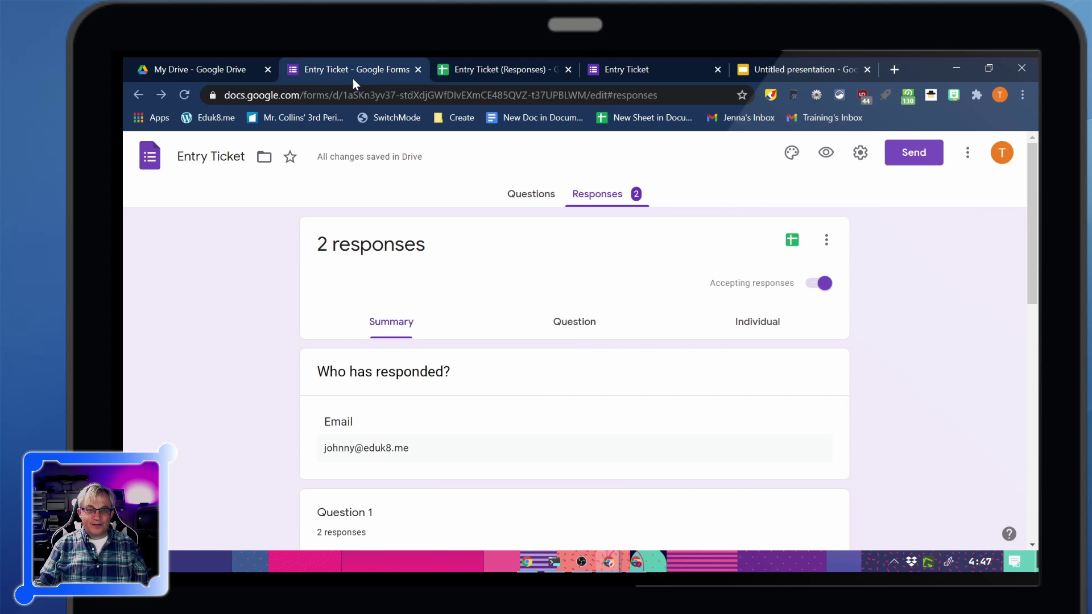
{"action": "left_click", "coordinate": [858, 154]}
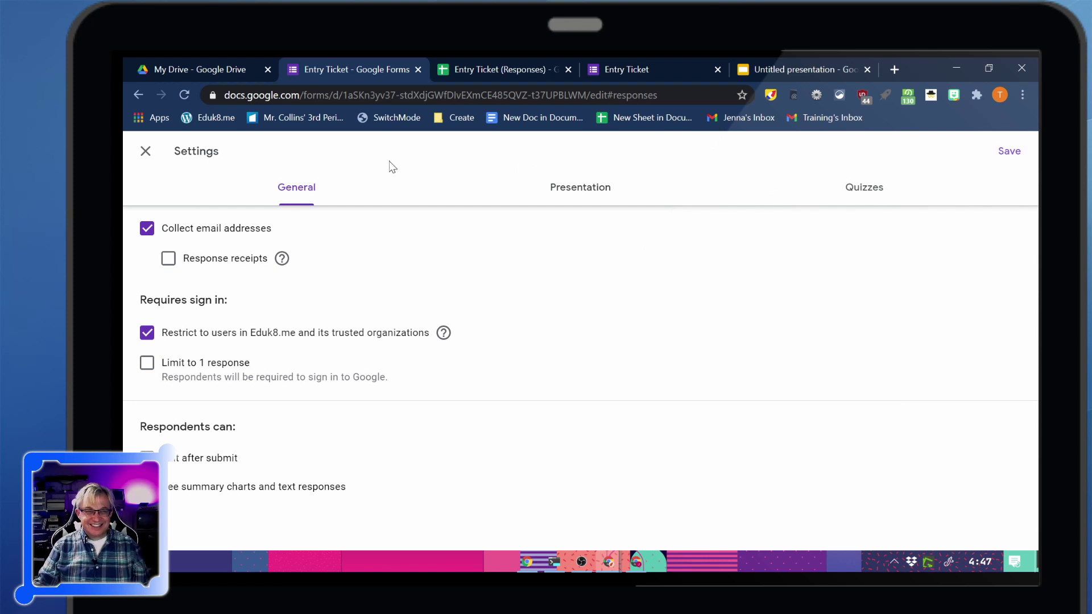
{"action": "left_click", "coordinate": [145, 152]}
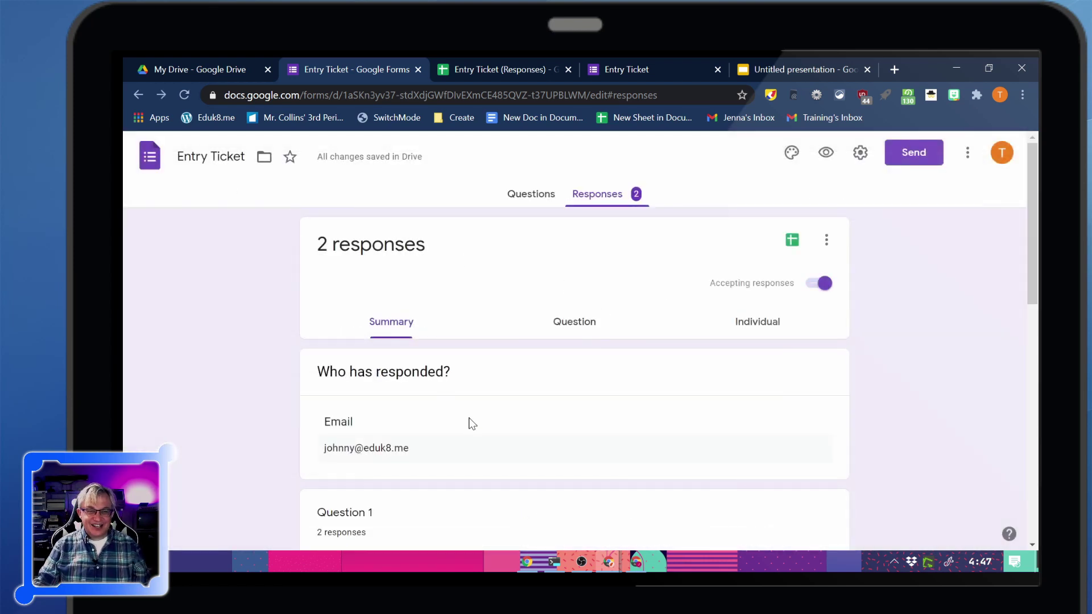
{"action": "left_click", "coordinate": [490, 74]}
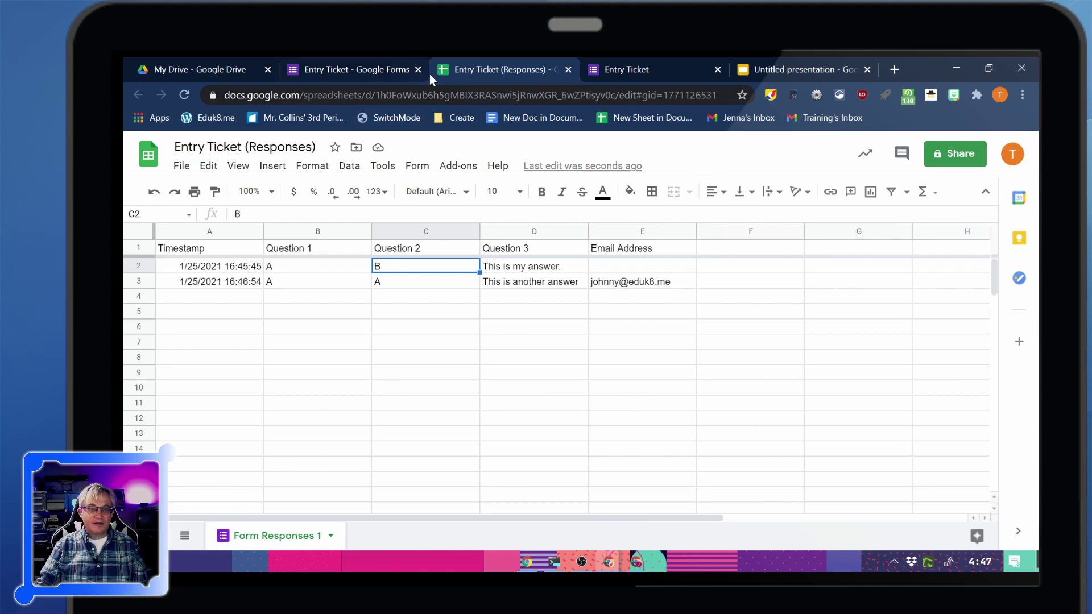
{"action": "left_click", "coordinate": [667, 62]}
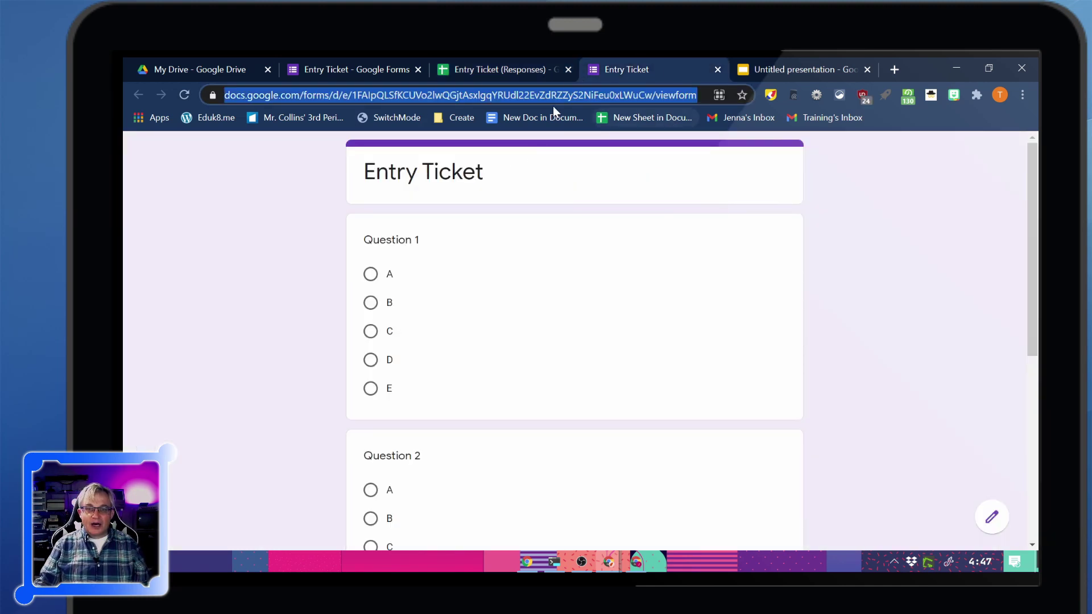
{"action": "left_click", "coordinate": [183, 95]}
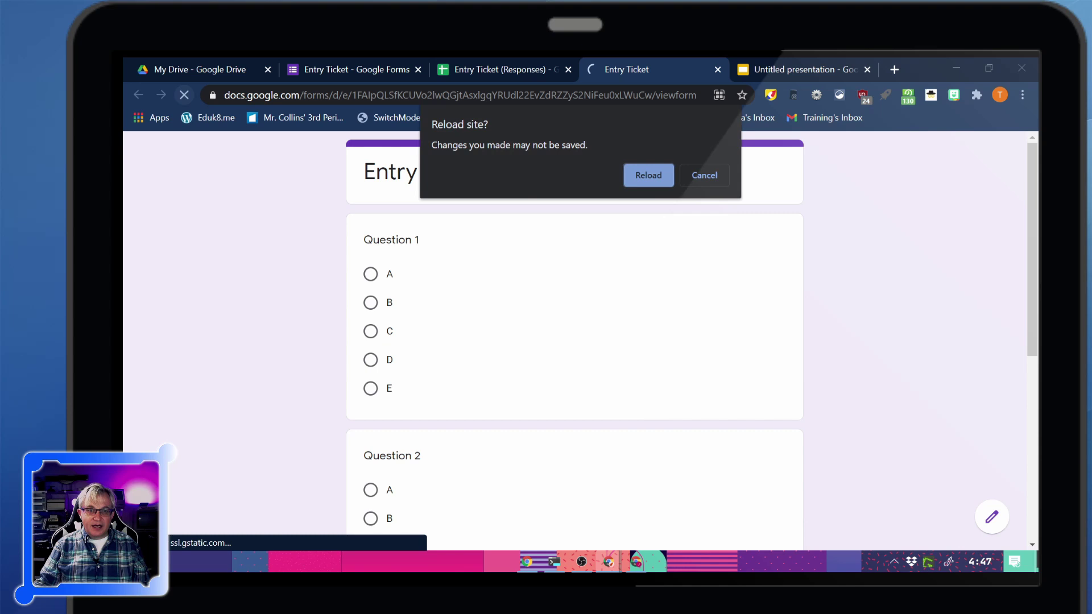
{"action": "left_click", "coordinate": [670, 177]}
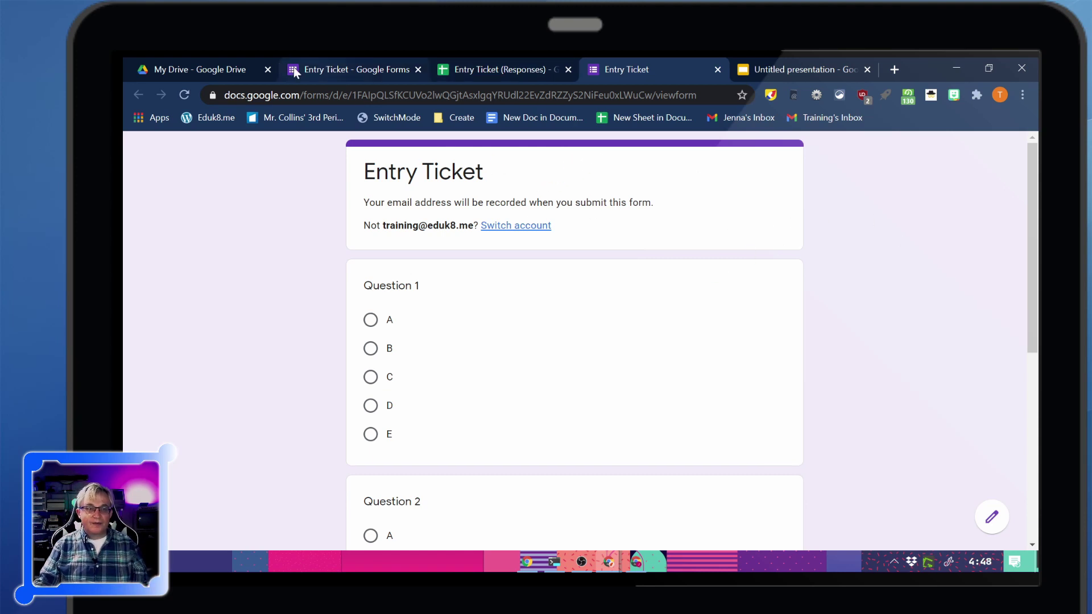
On slide 1, search YouTube videos for '2 minute timer'
{"action": "left_click", "coordinate": [792, 69]}
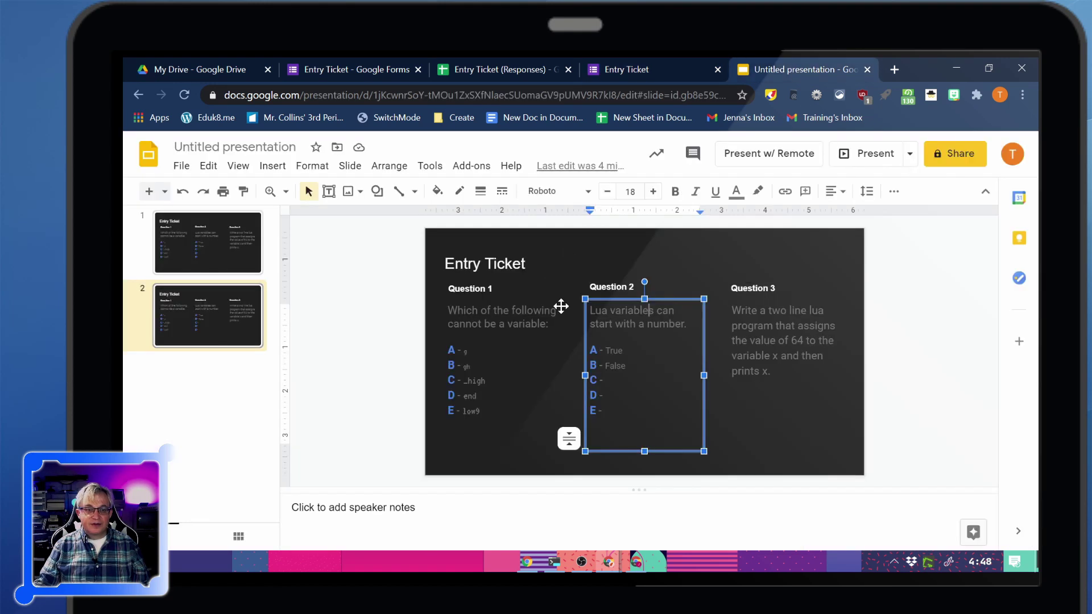
{"action": "left_click", "coordinate": [775, 417]}
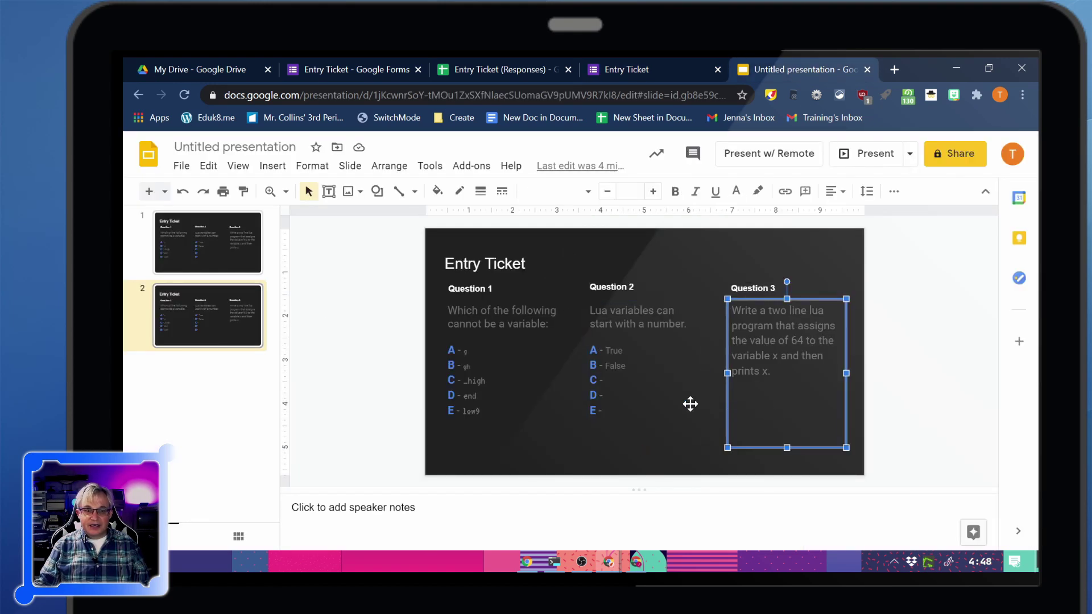
{"action": "left_click", "coordinate": [221, 259]}
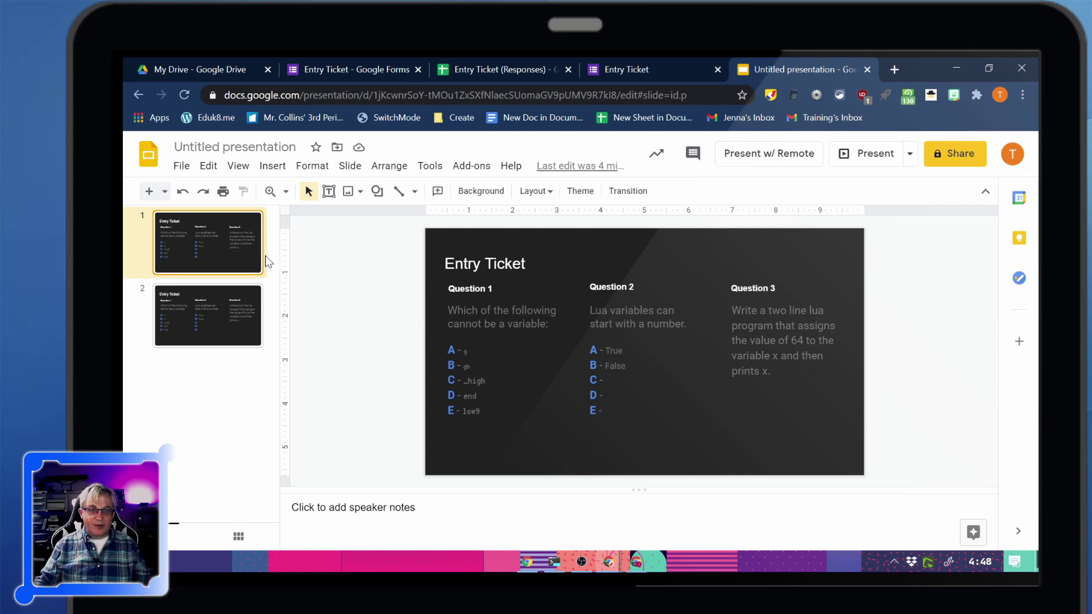
{"action": "left_click", "coordinate": [282, 170]}
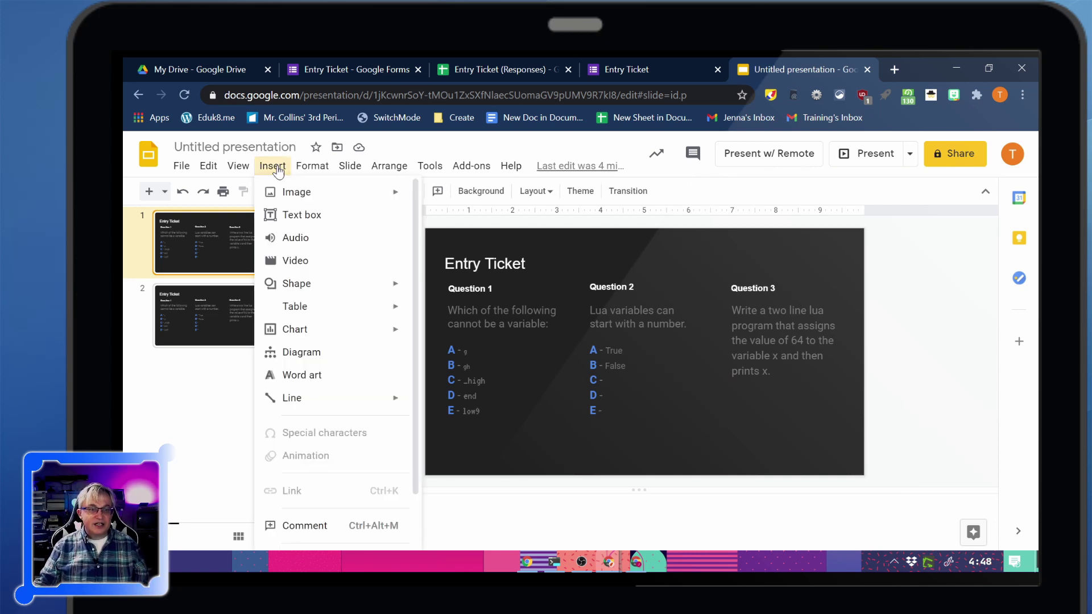
{"action": "left_click", "coordinate": [310, 260]}
{"action": "type", "text": "2"}
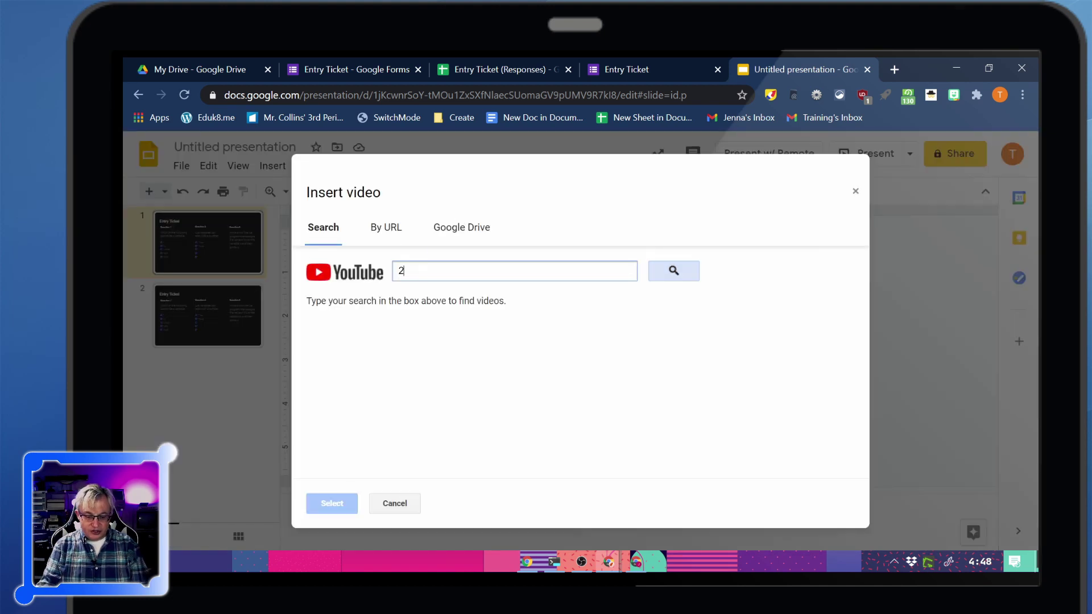
{"action": "type", "text": " minute timer"}
{"action": "key", "text": "Return"}
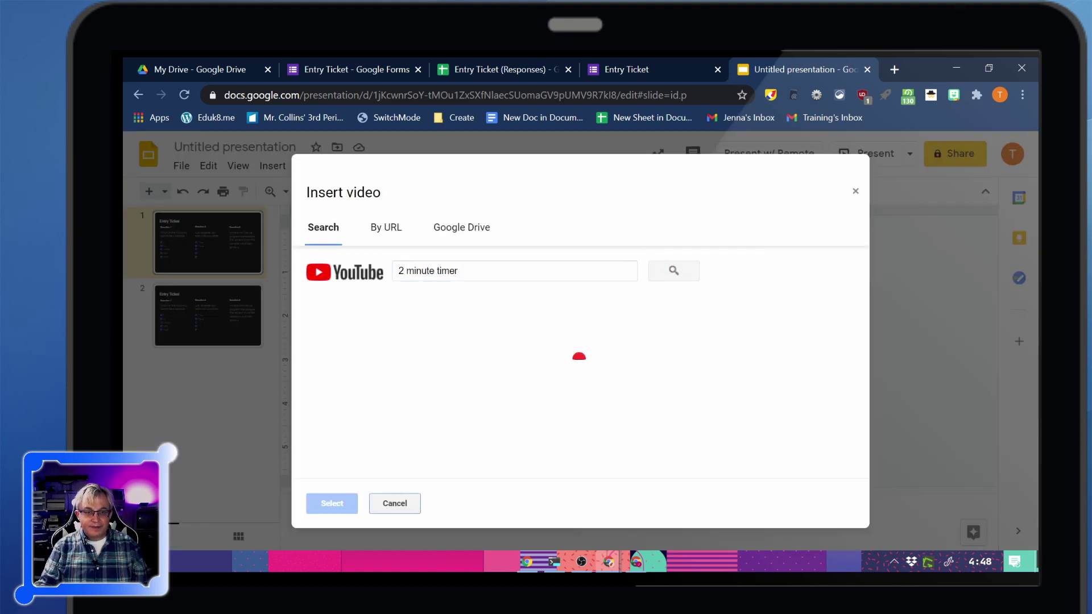
Insert the 2 Minute Interval Timer video onto slide 1
{"action": "scroll", "coordinate": [453, 370], "scroll_direction": "down", "scroll_amount": 3}
{"action": "scroll", "coordinate": [453, 369], "scroll_direction": "up", "scroll_amount": 3}
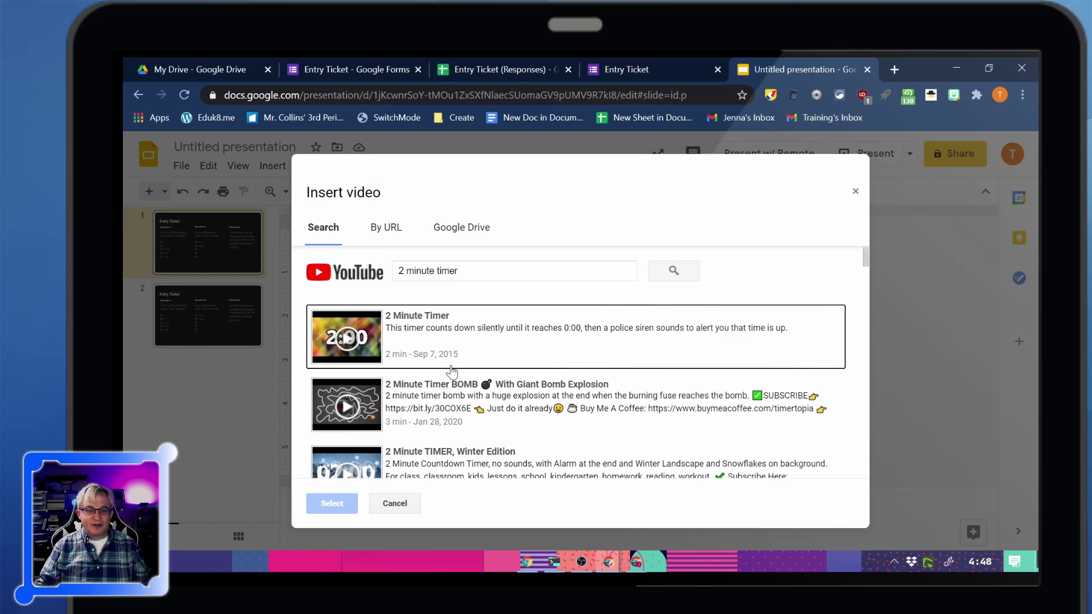
{"action": "scroll", "coordinate": [452, 372], "scroll_direction": "down", "scroll_amount": 3}
{"action": "scroll", "coordinate": [416, 330], "scroll_direction": "down", "scroll_amount": 1}
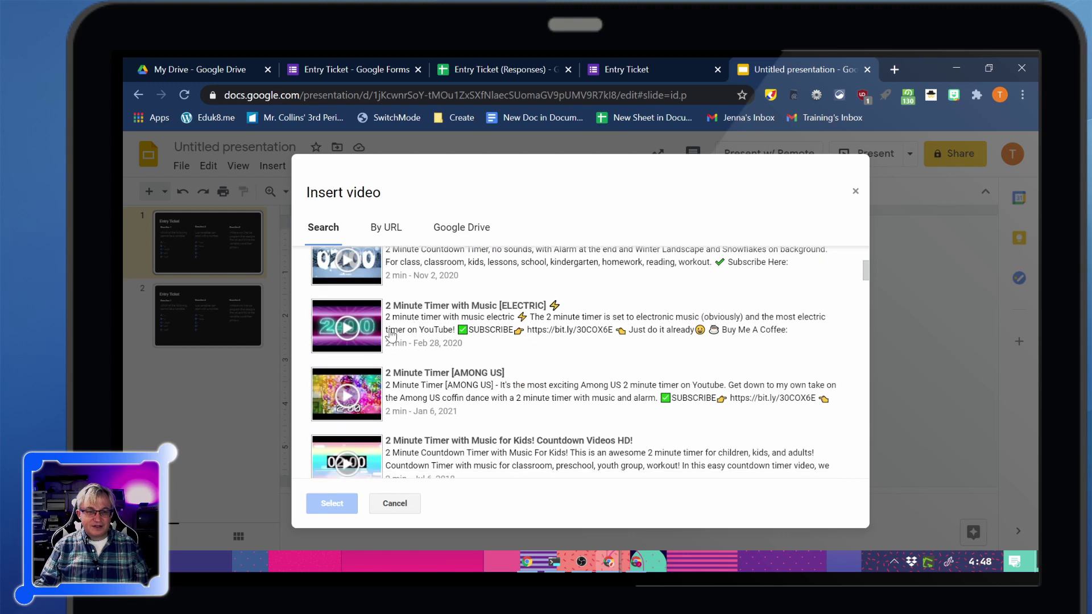
{"action": "scroll", "coordinate": [392, 335], "scroll_direction": "down", "scroll_amount": 1}
{"action": "scroll", "coordinate": [438, 348], "scroll_direction": "down", "scroll_amount": 1}
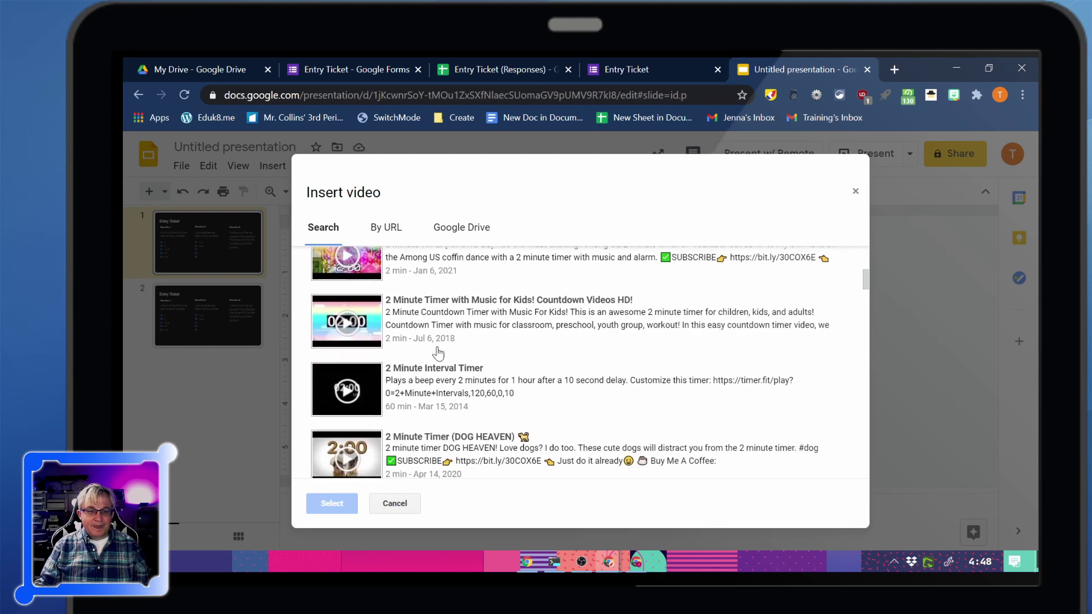
{"action": "left_click", "coordinate": [370, 392]}
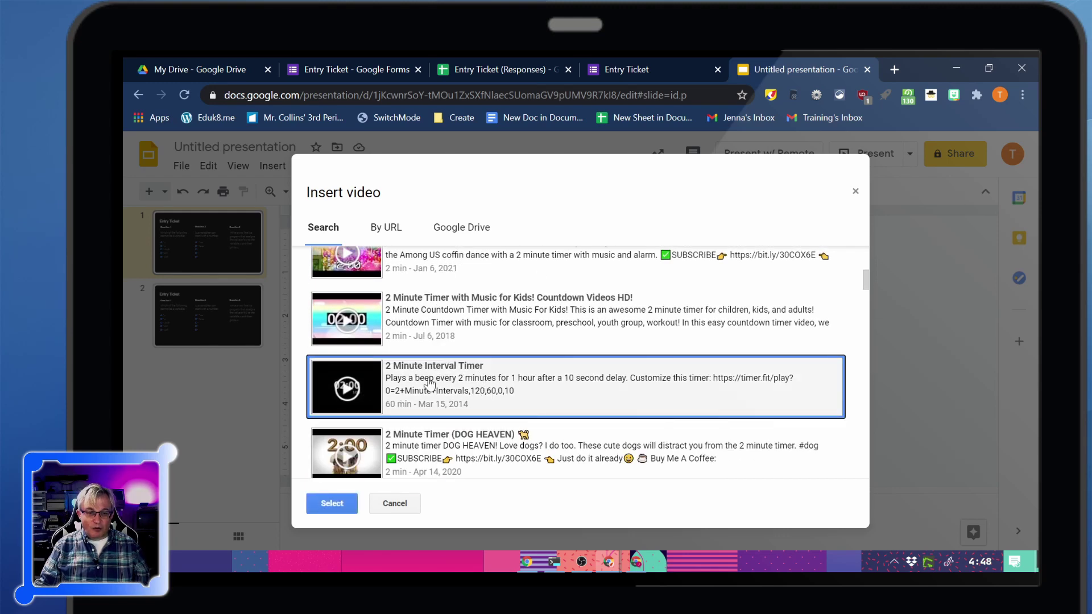
{"action": "left_click", "coordinate": [336, 505]}
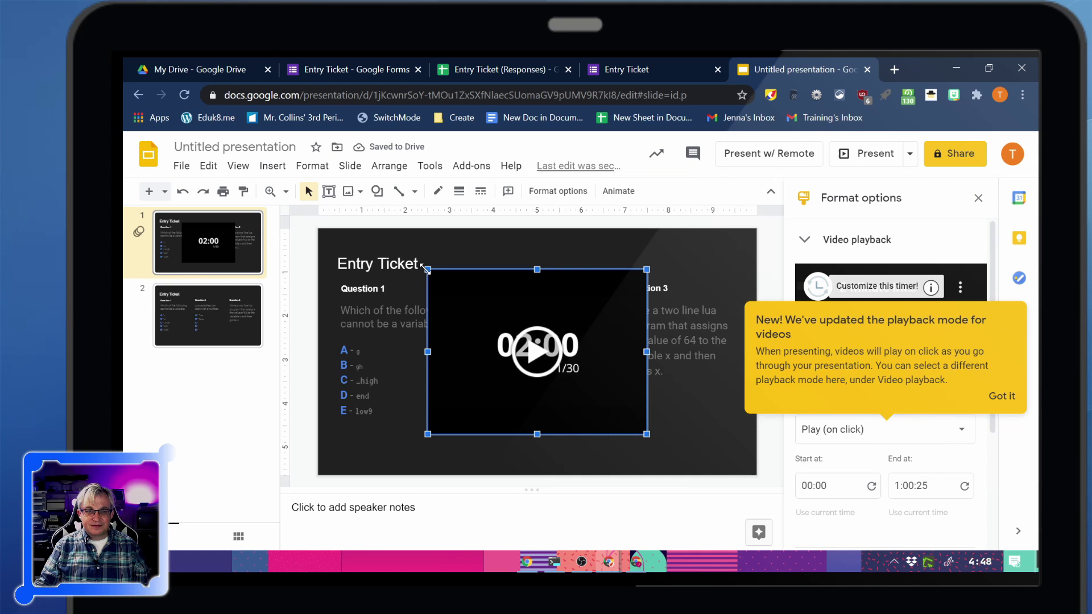
Shrink the timer into the slide's lower-right corner and start the slideshow
{"action": "left_click_drag", "start_coordinate": [427, 268], "coordinate": [561, 370]}
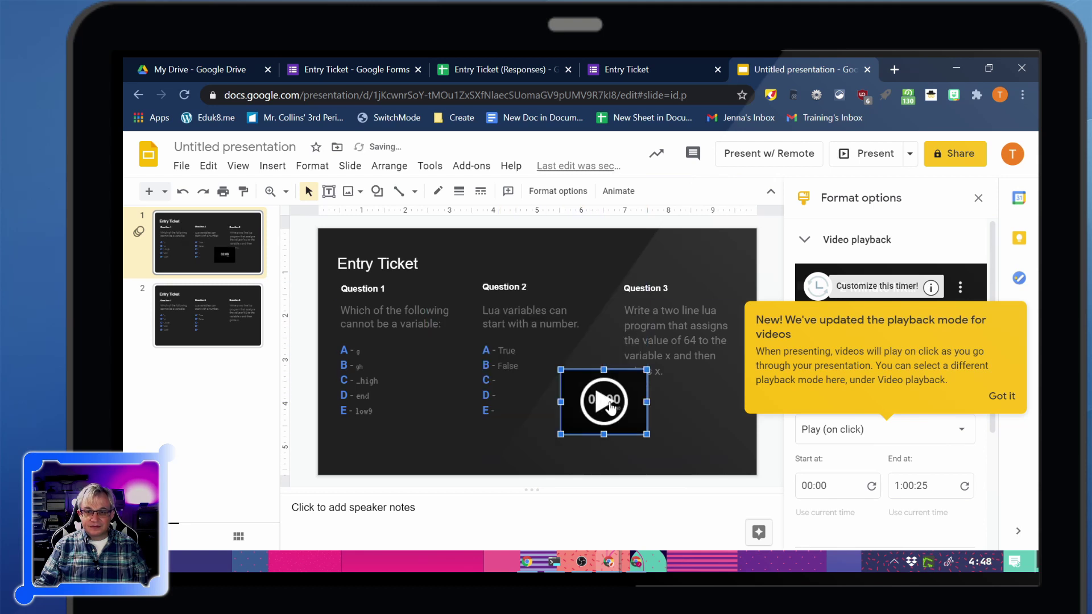
{"action": "left_click_drag", "start_coordinate": [609, 407], "coordinate": [724, 450]}
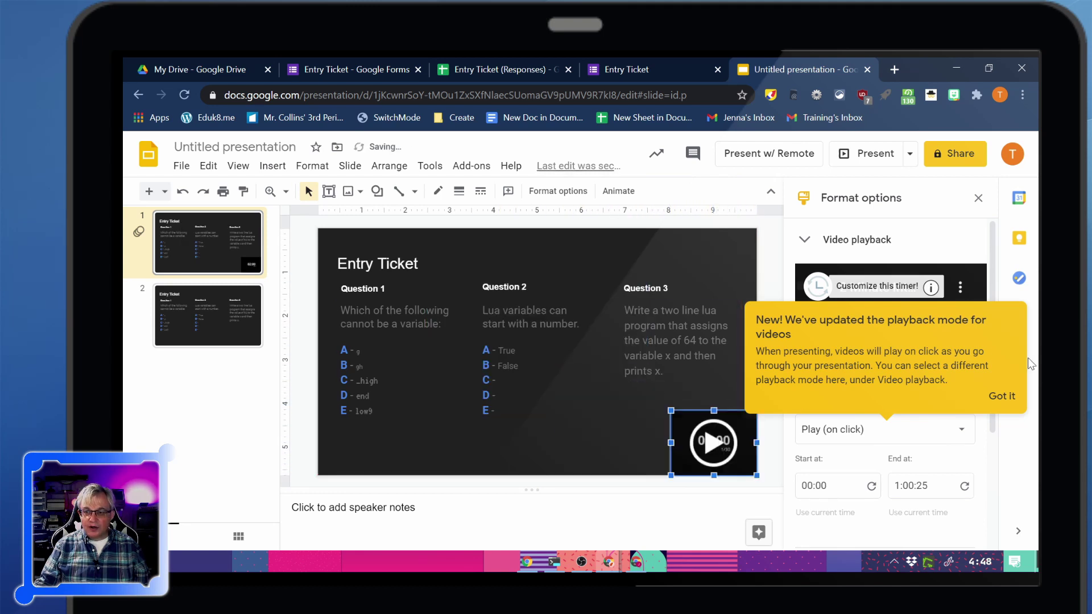
{"action": "left_click", "coordinate": [1002, 397]}
{"action": "left_click", "coordinate": [878, 154]}
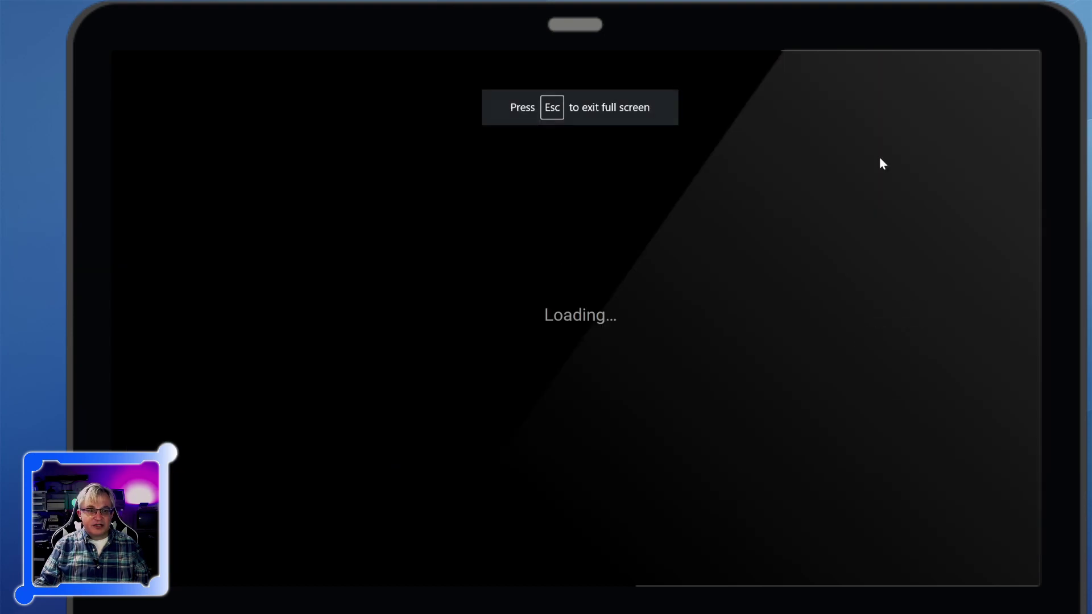
Play the embedded 2-minute countdown in the slideshow, then exit back to the editor
{"action": "left_click", "coordinate": [946, 503]}
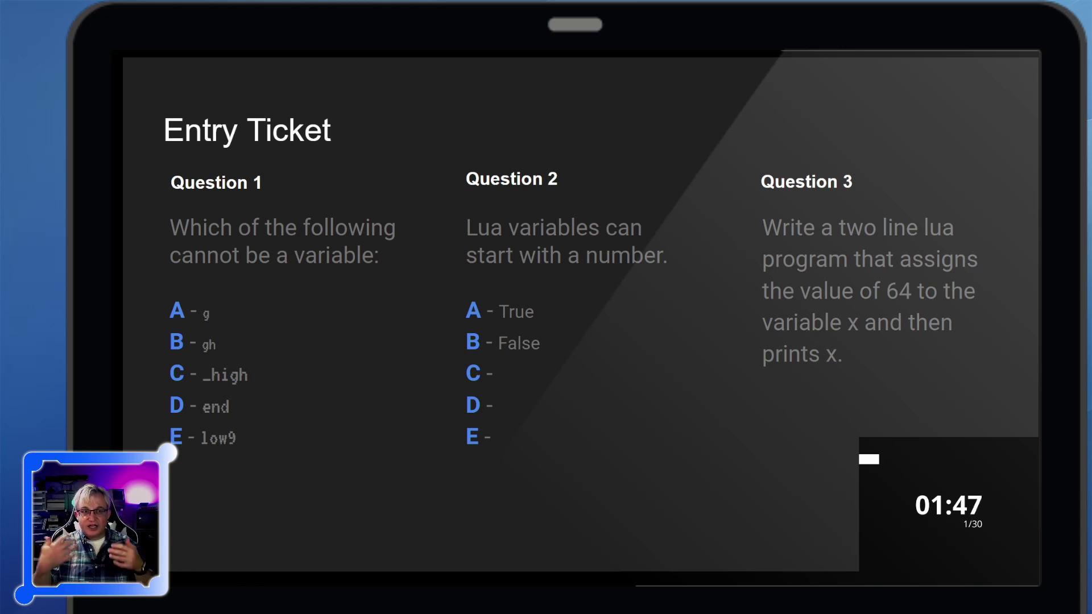
{"action": "key", "text": "Escape"}
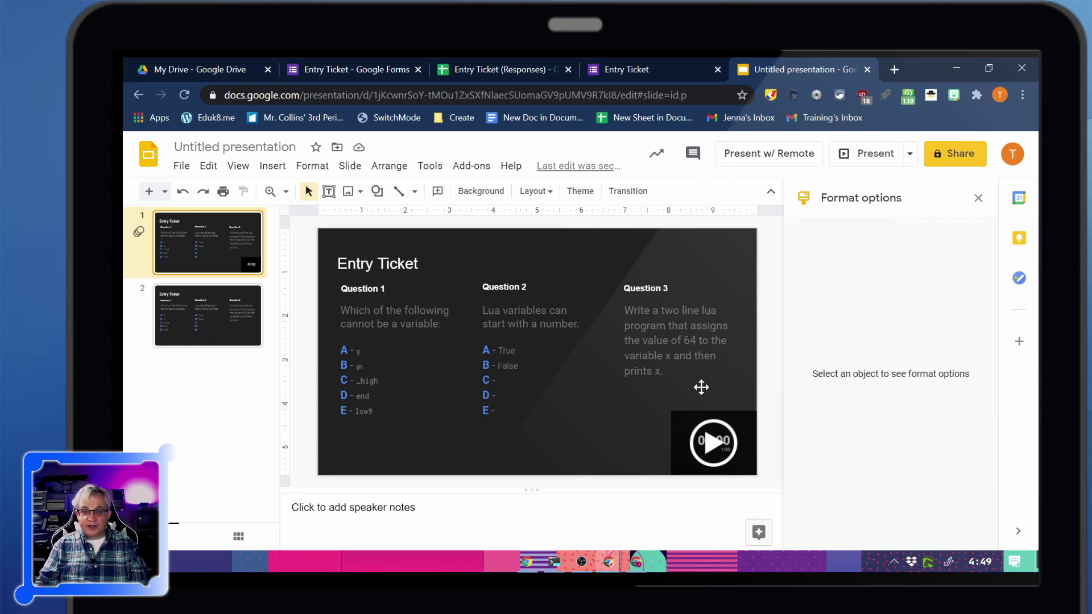
Nudge slide 1's timer video slightly up and left
{"action": "left_click", "coordinate": [705, 433]}
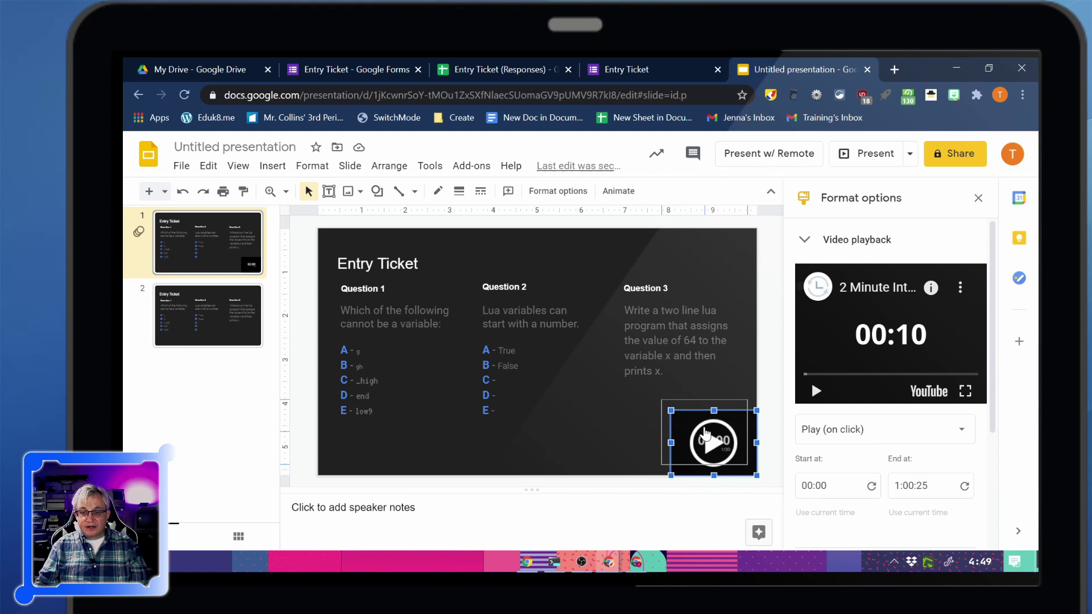
{"action": "left_click_drag", "start_coordinate": [705, 434], "coordinate": [698, 424]}
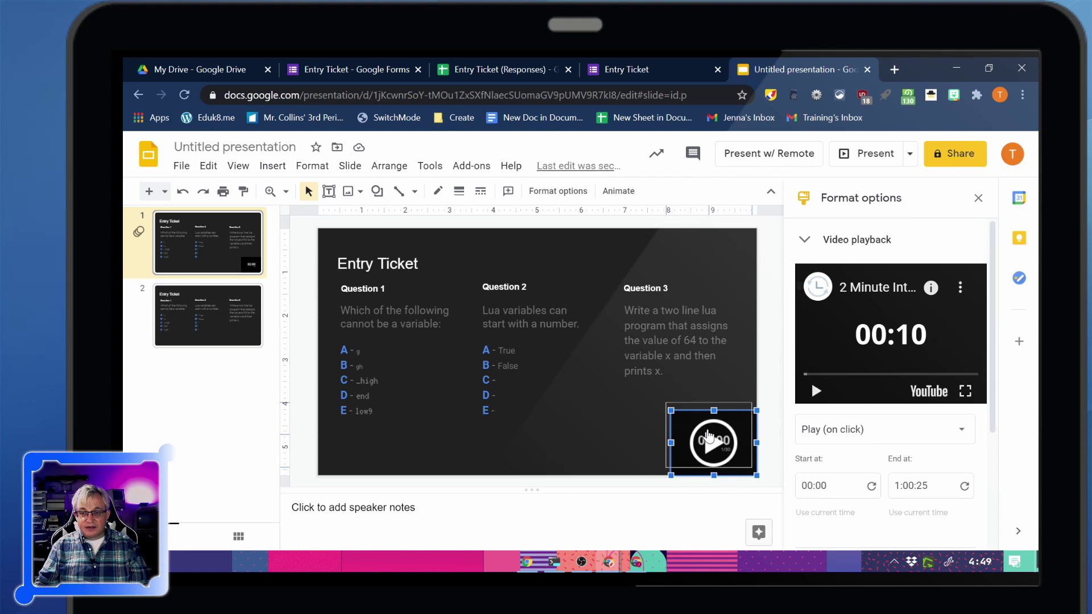
{"action": "left_click", "coordinate": [683, 486]}
Insert the '2 min COUNTDOWN TIMER' YouTube video onto slide 2
{"action": "left_click", "coordinate": [199, 316]}
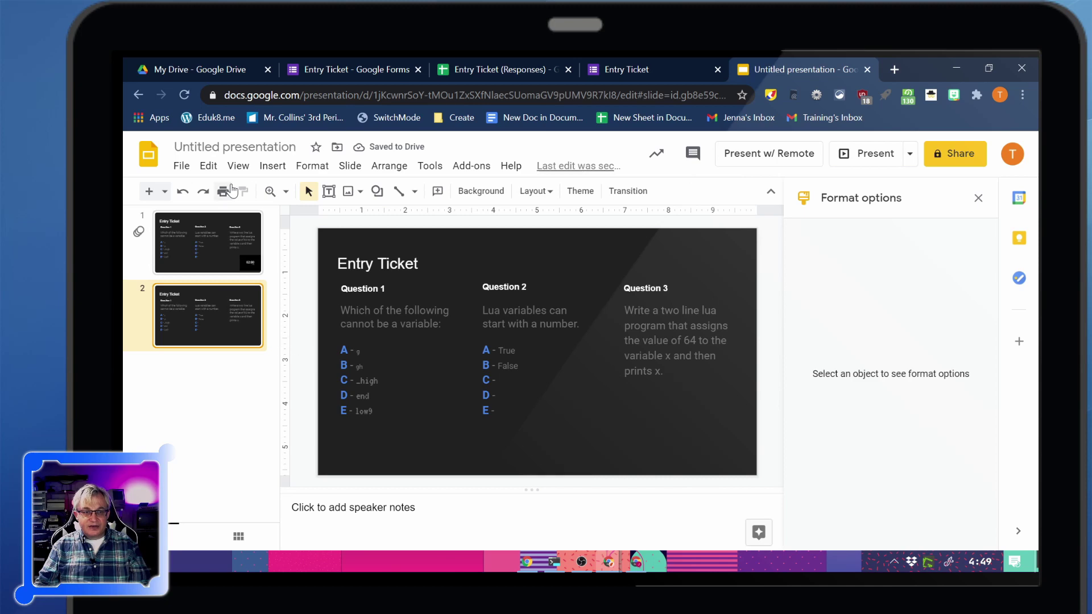
{"action": "left_click", "coordinate": [312, 165]}
{"action": "mouse_move", "coordinate": [272, 166]}
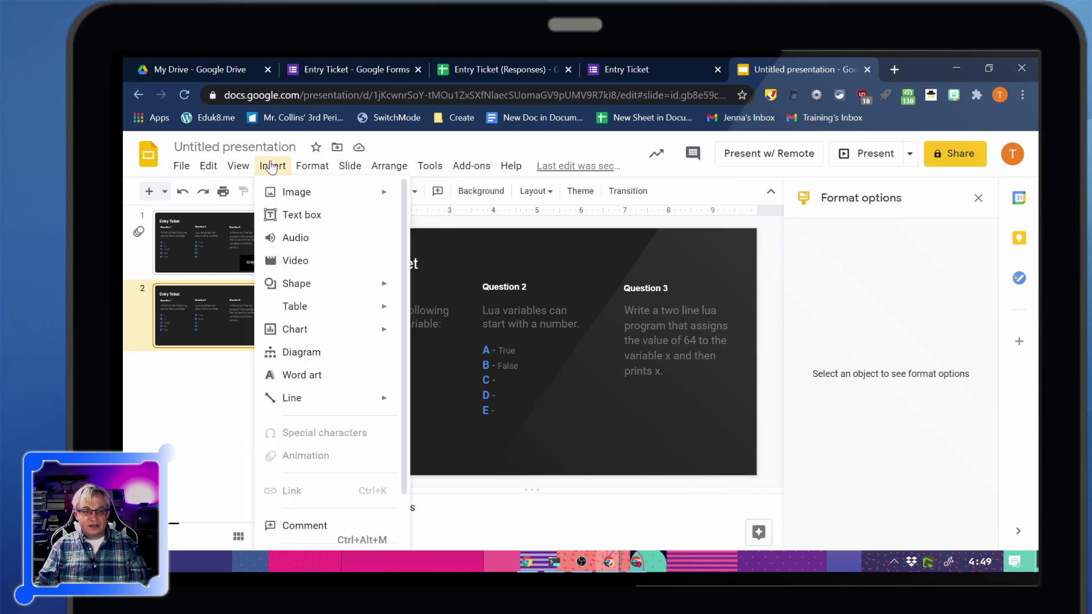
{"action": "left_click", "coordinate": [289, 256]}
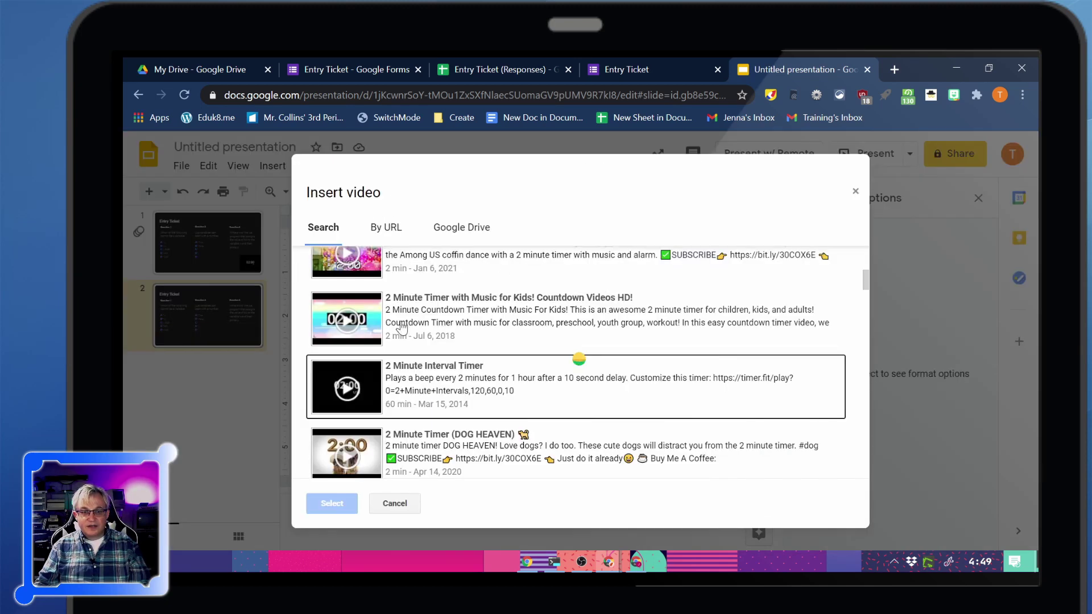
{"action": "scroll", "coordinate": [500, 341], "scroll_direction": "down", "scroll_amount": 5}
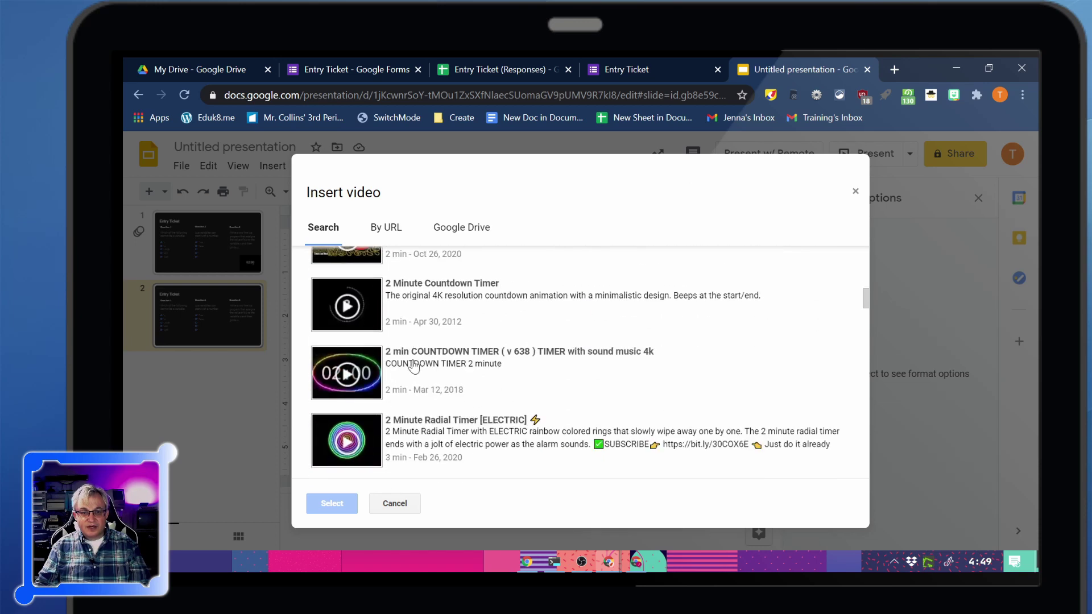
{"action": "left_click", "coordinate": [416, 368]}
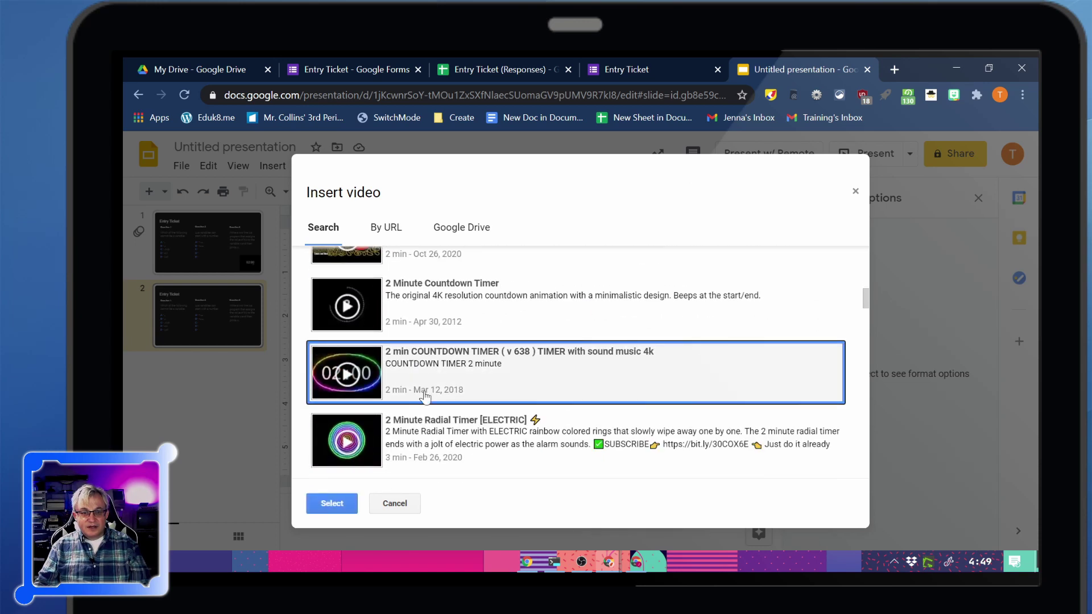
{"action": "left_click", "coordinate": [332, 504]}
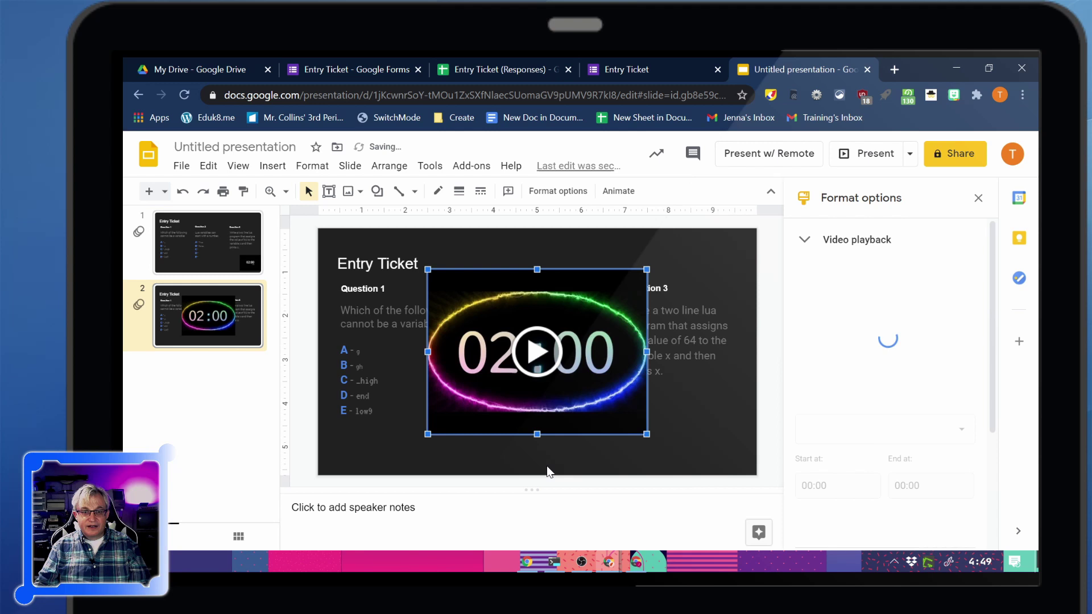
Shrink the countdown video to slide 2's bottom right and present it
{"action": "left_click_drag", "start_coordinate": [429, 272], "coordinate": [560, 370]}
{"action": "left_click_drag", "start_coordinate": [603, 404], "coordinate": [714, 446]}
{"action": "left_click", "coordinate": [870, 153]}
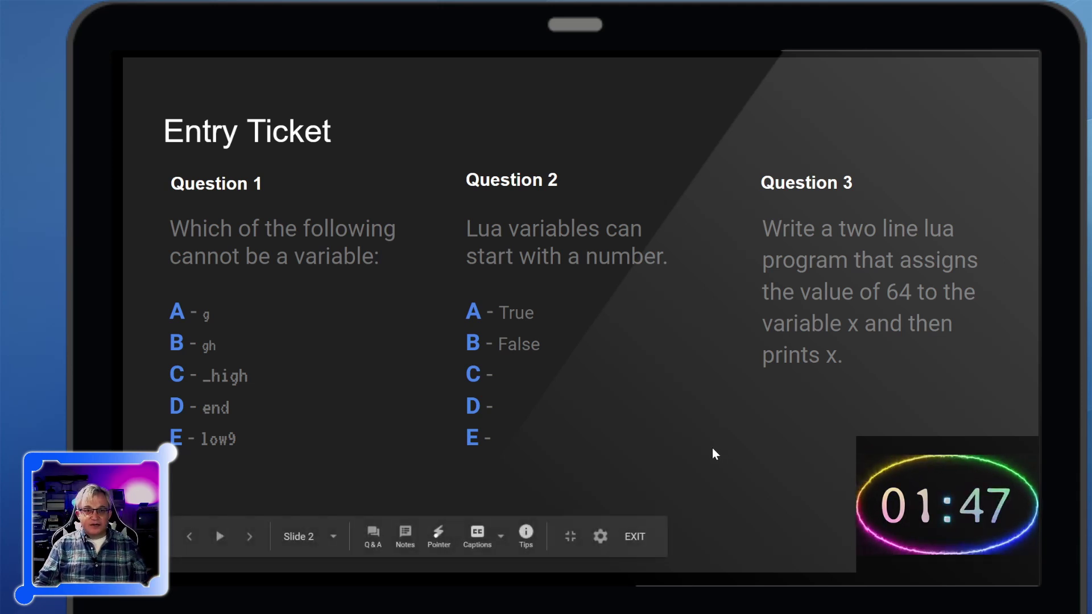
Let slide 2's embedded countdown video play in the slideshow, then return to the editor
{"action": "mouse_move", "coordinate": [911, 496]}
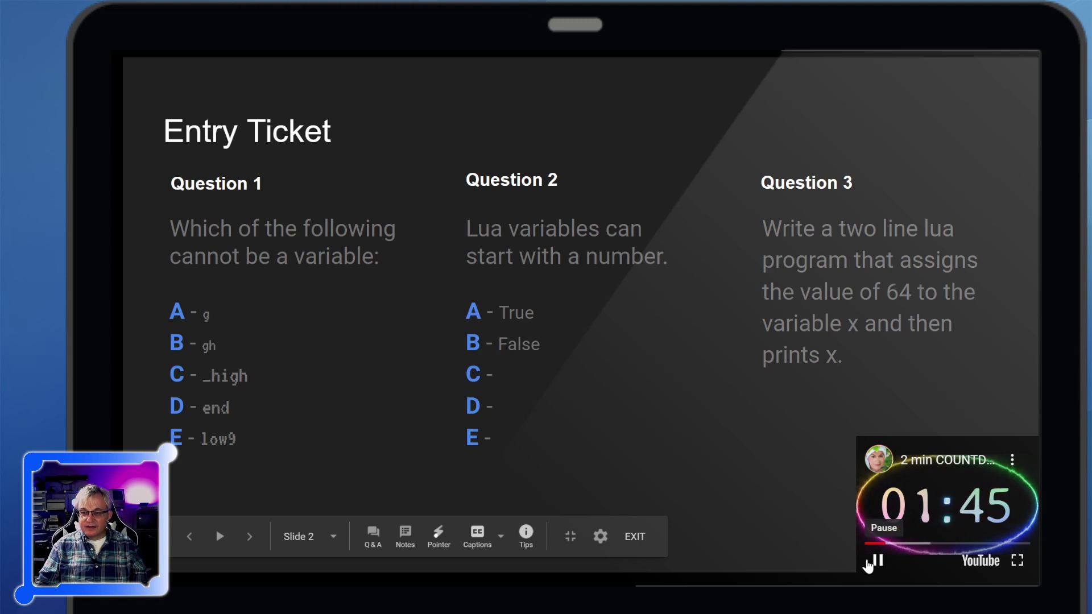
{"action": "left_click", "coordinate": [634, 541]}
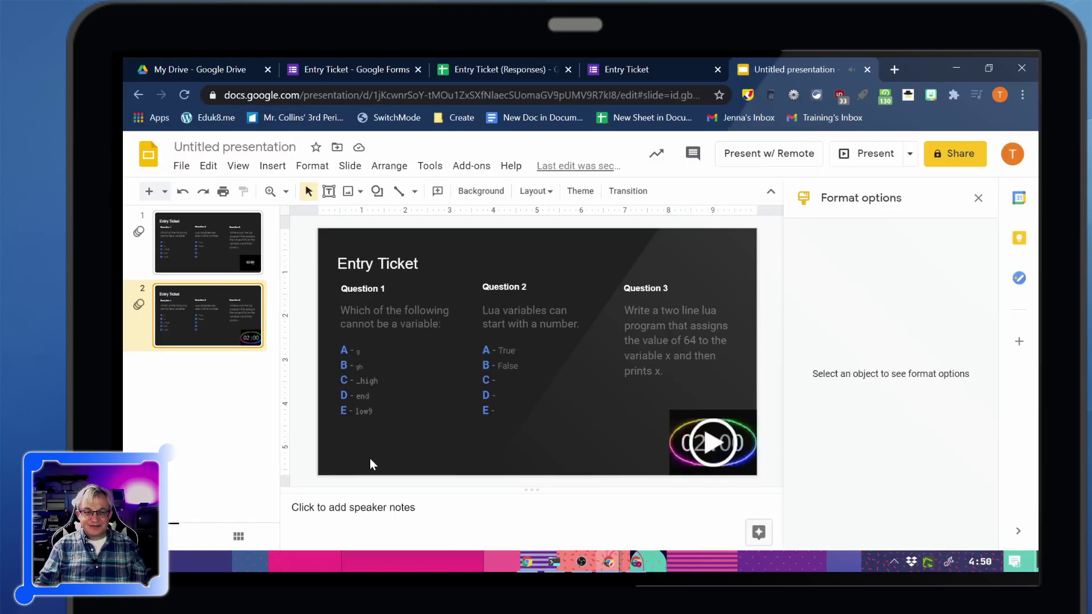